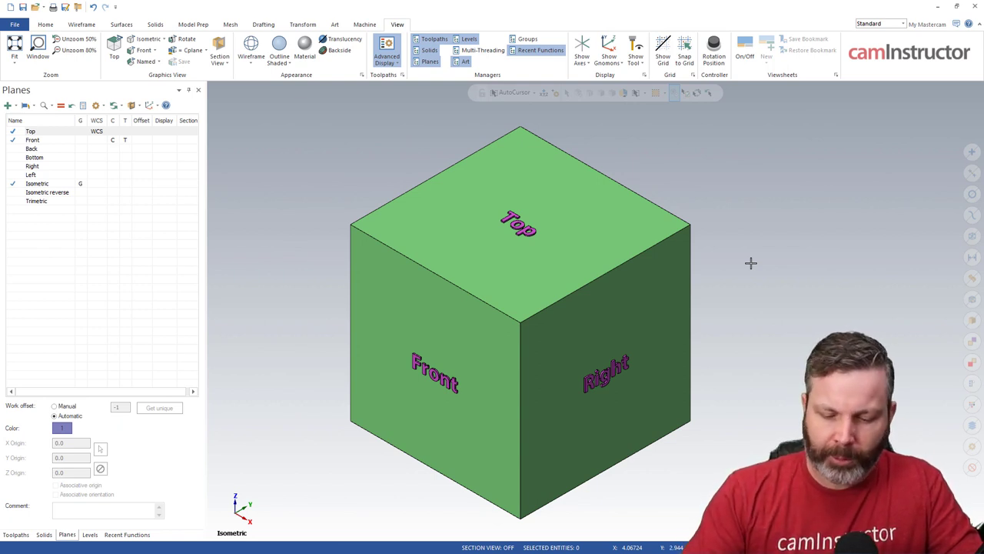
Step: Open the View settings under Screen in the system configuration
{"action": "key", "text": "alt+F8"}
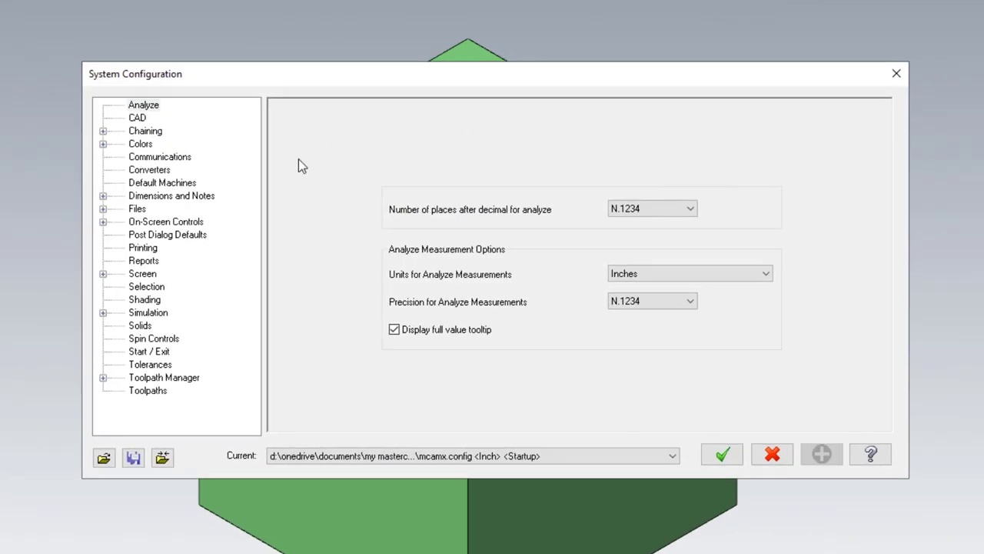
{"action": "left_click", "coordinate": [142, 276]}
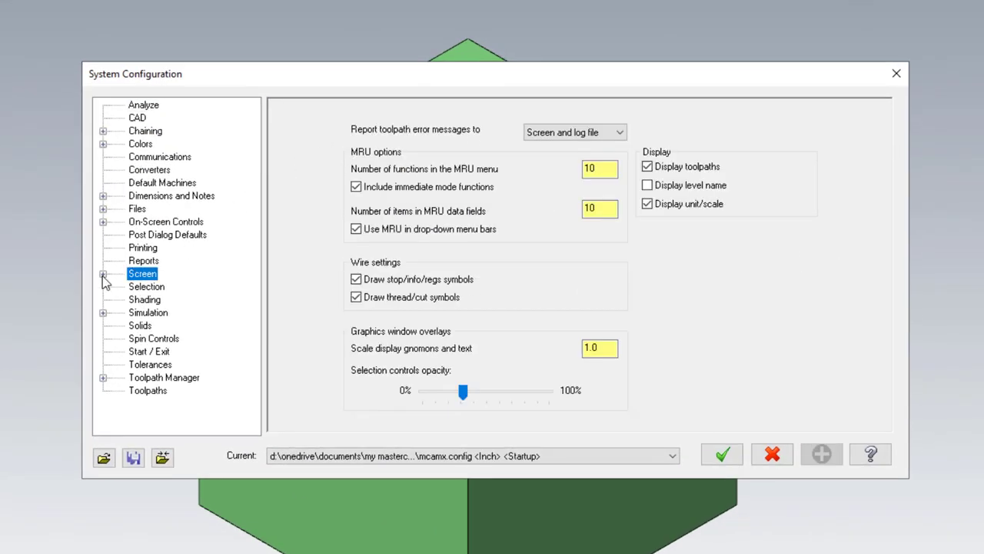
{"action": "left_click", "coordinate": [103, 274]}
{"action": "left_click", "coordinate": [153, 312]}
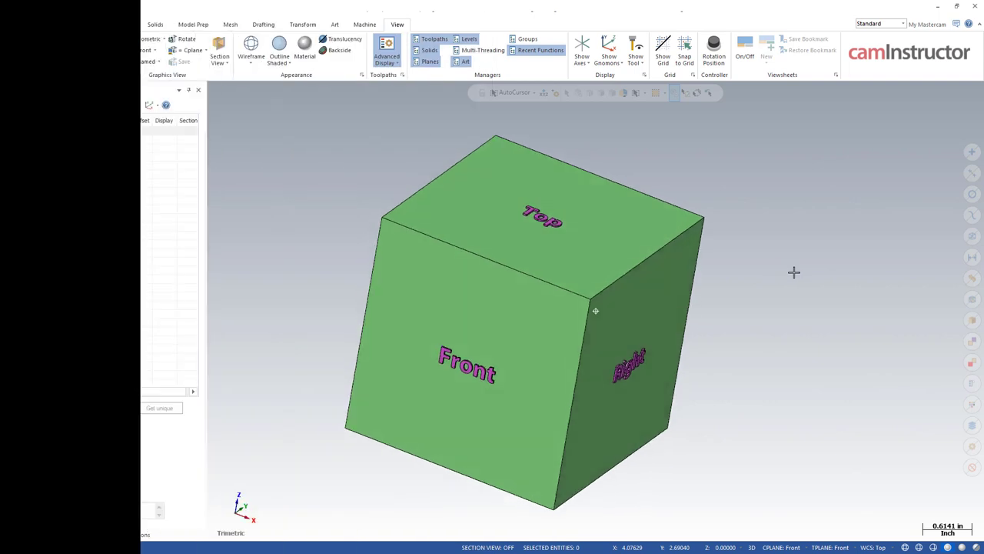
Step: Rotate the cube near its Top face and then its Front face, snapping the graphics view square to each
{"action": "mouse_move", "coordinate": [792, 272]}
{"action": "middle_mouse_down"}
{"action": "mouse_move", "coordinate": [812, 328]}
{"action": "mouse_move", "coordinate": [790, 345]}
{"action": "mouse_move", "coordinate": [722, 359]}
{"action": "mouse_move", "coordinate": [639, 441]}
{"action": "mouse_move", "coordinate": [718, 341]}
{"action": "mouse_move", "coordinate": [723, 356]}
{"action": "mouse_move", "coordinate": [743, 344]}
{"action": "mouse_move", "coordinate": [745, 365]}
{"action": "mouse_move", "coordinate": [727, 371]}
{"action": "mouse_move", "coordinate": [705, 336]}
{"action": "mouse_move", "coordinate": [759, 330]}
{"action": "mouse_move", "coordinate": [769, 360]}
{"action": "mouse_move", "coordinate": [728, 362]}
{"action": "mouse_move", "coordinate": [739, 361]}
{"action": "middle_mouse_up"}
{"action": "key", "text": "alt+1"}
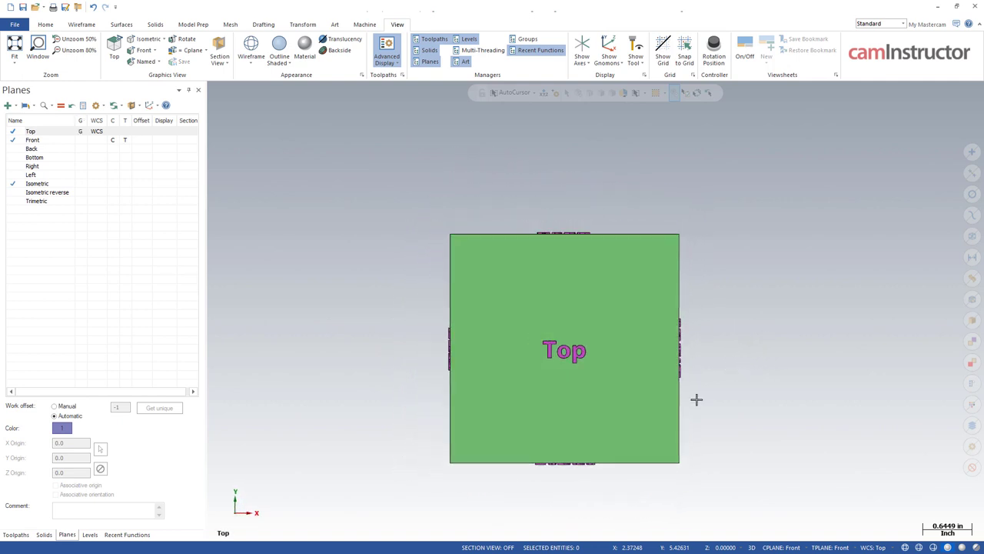
{"action": "middle_click_drag", "start_coordinate": [724, 409], "coordinate": [719, 452]}
{"action": "key", "text": "alt+2"}
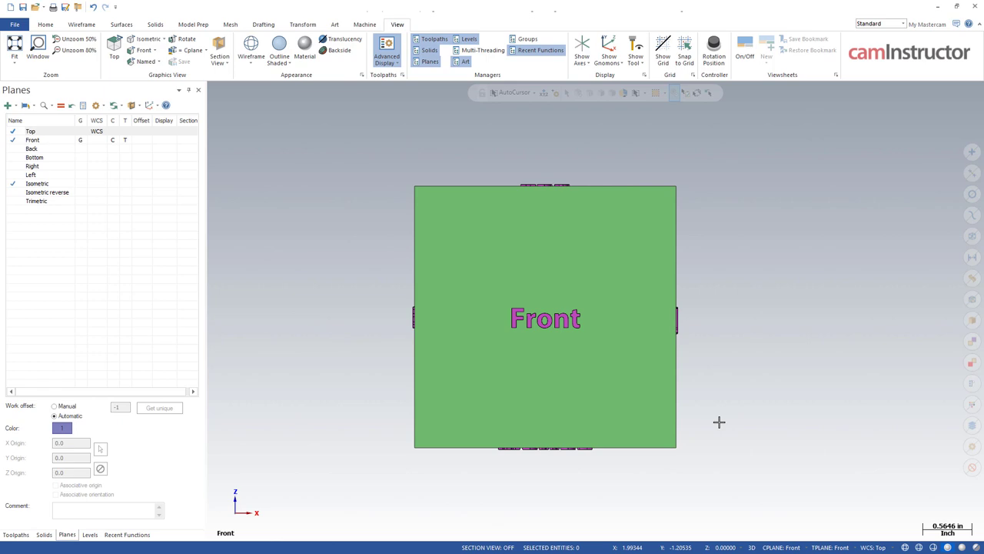
Step: Rotate the cube around to bring the Back, Left and Bottom faces square to the screen in turn
{"action": "middle_click_drag", "start_coordinate": [781, 293], "coordinate": [822, 270]}
{"action": "middle_click_drag", "start_coordinate": [857, 328], "coordinate": [681, 388]}
{"action": "left_click_drag", "start_coordinate": [681, 388], "coordinate": [675, 386]}
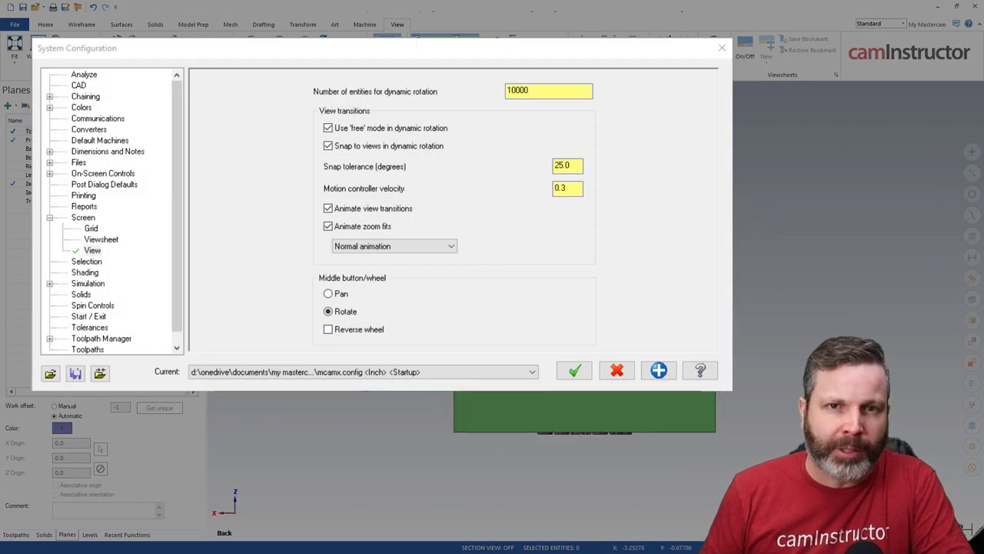
{"action": "middle_click_drag", "start_coordinate": [676, 377], "coordinate": [546, 363]}
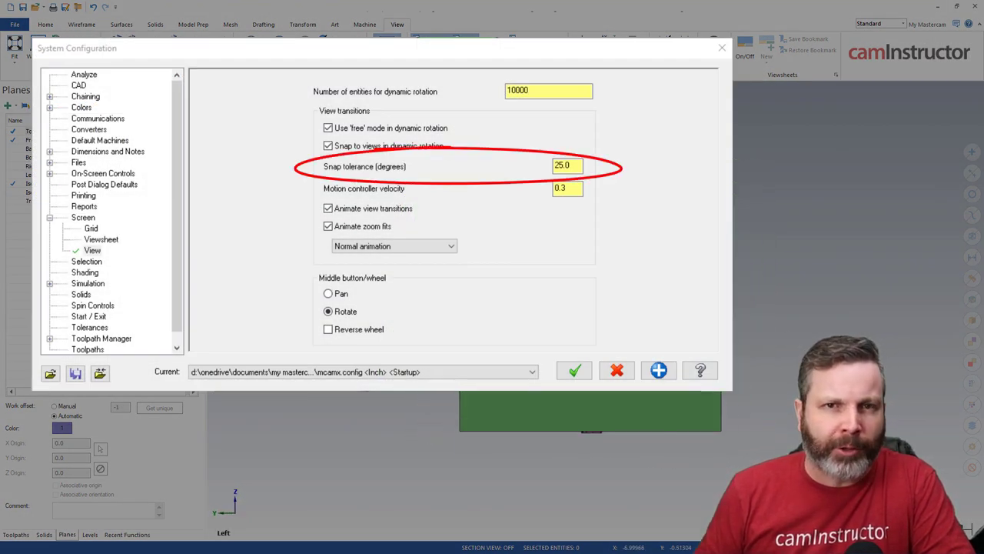
{"action": "middle_click_drag", "start_coordinate": [797, 340], "coordinate": [752, 350]}
{"action": "middle_click_drag", "start_coordinate": [815, 287], "coordinate": [826, 242]}
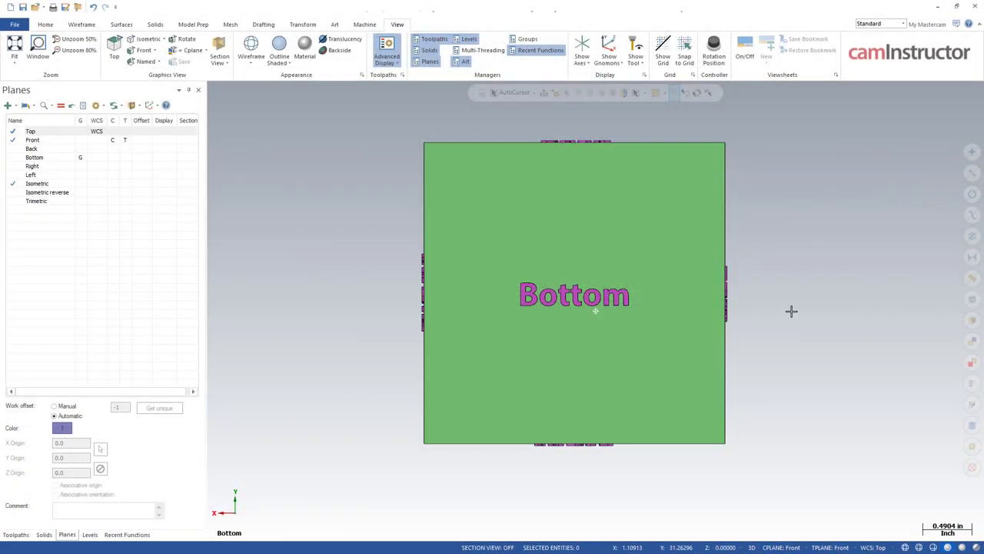
Step: Tilt the cube away from its Bottom face, snap back to the Bottom view, and highlight the Bottom plane in the plane list
{"action": "middle_click_drag", "start_coordinate": [791, 311], "coordinate": [869, 363]}
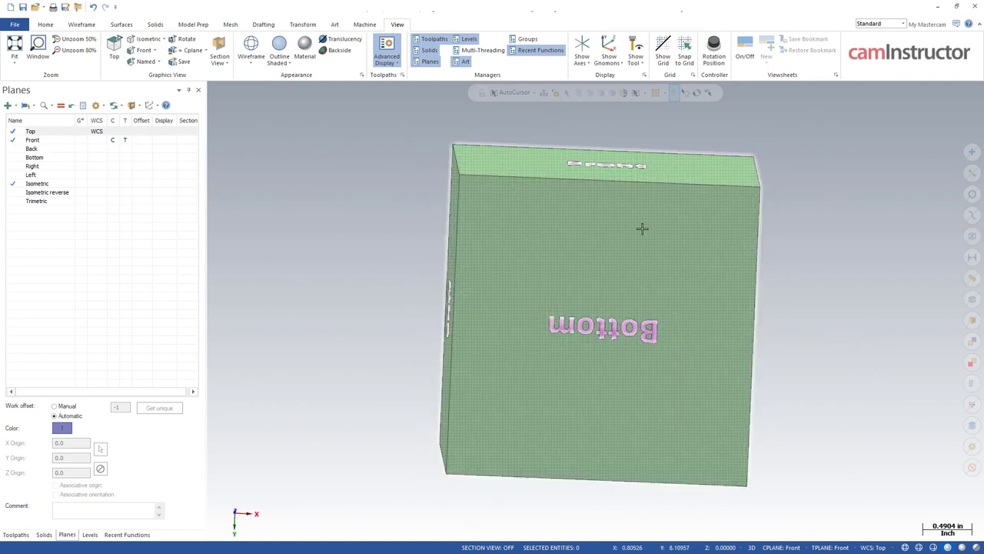
{"action": "middle_click_drag", "start_coordinate": [731, 269], "coordinate": [873, 304]}
{"action": "key", "text": "alt+4"}
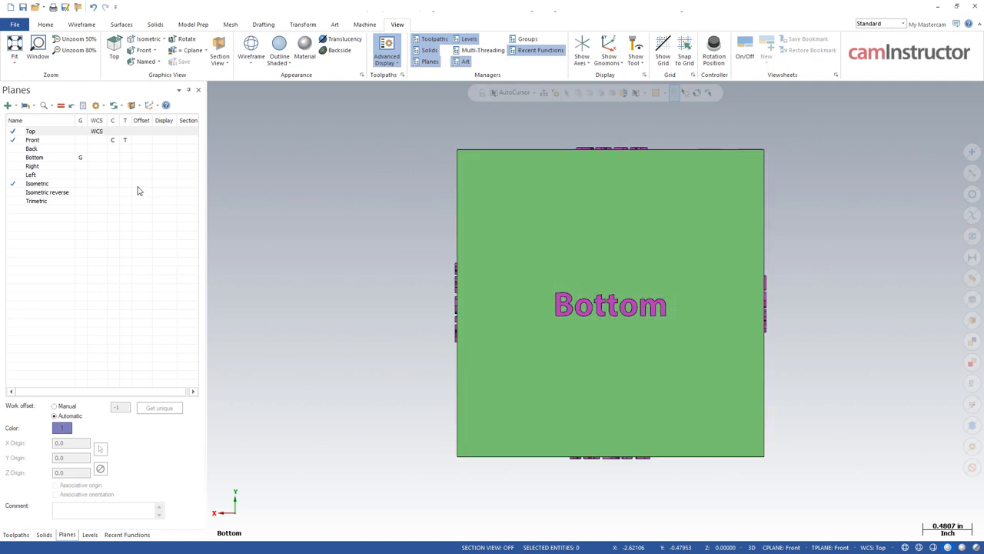
{"action": "left_click", "coordinate": [42, 157]}
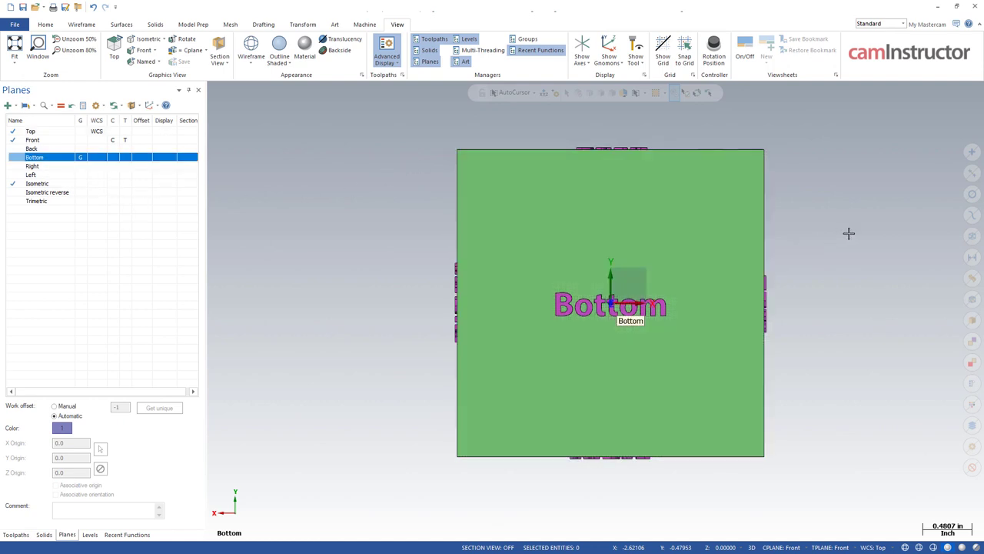
{"action": "middle_click_drag", "start_coordinate": [848, 233], "coordinate": [854, 234]}
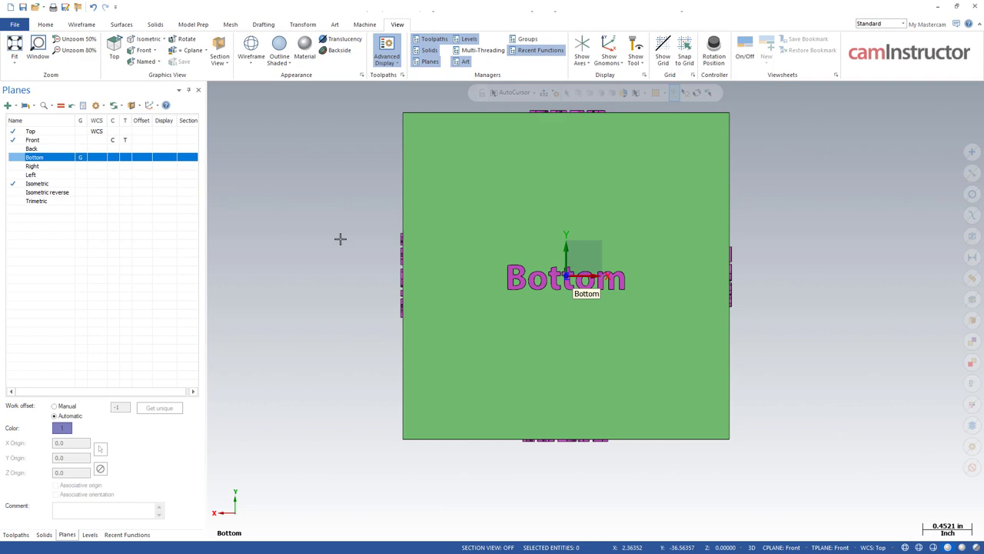
Step: Highlight the Top plane in the plane list, deselect it, and rotate the cube back to the Top view
{"action": "left_click", "coordinate": [32, 132]}
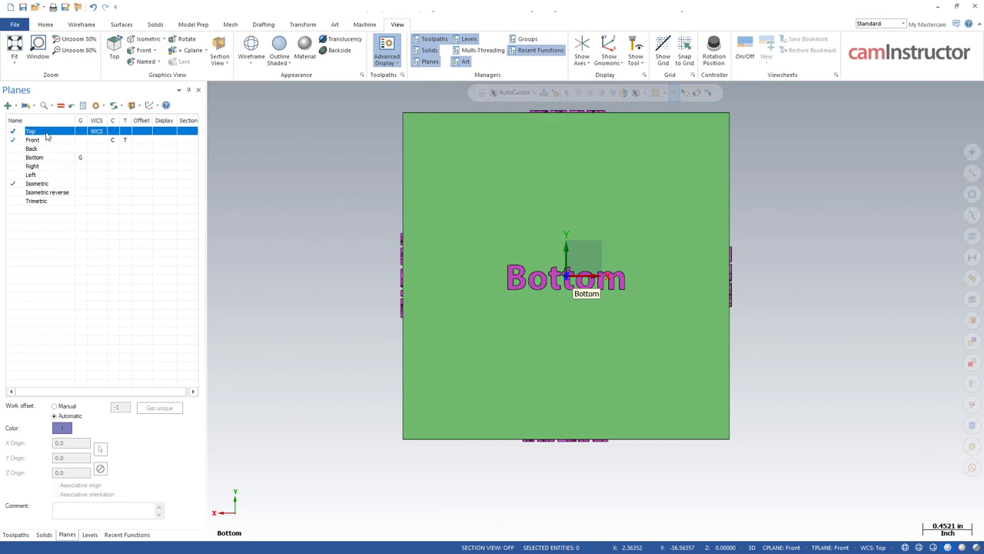
{"action": "left_click", "coordinate": [346, 195]}
{"action": "middle_click_drag", "start_coordinate": [346, 196], "coordinate": [346, 196]}
{"action": "key", "text": "alt+1"}
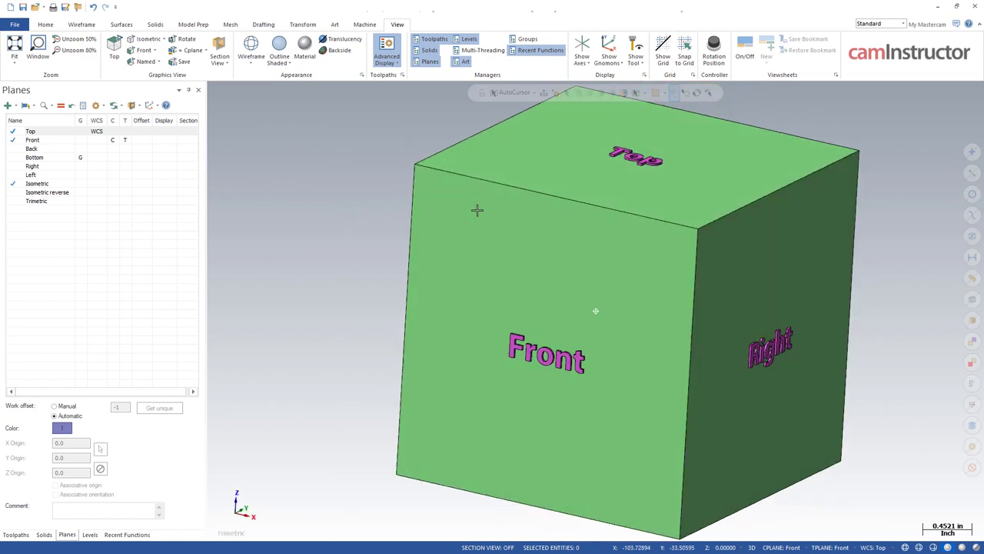
Step: Examine the Top lettering at close range, tilting it slightly off the Top view to test the snapping
{"action": "scroll", "coordinate": [592, 261], "scroll_direction": "up", "scroll_amount": 5}
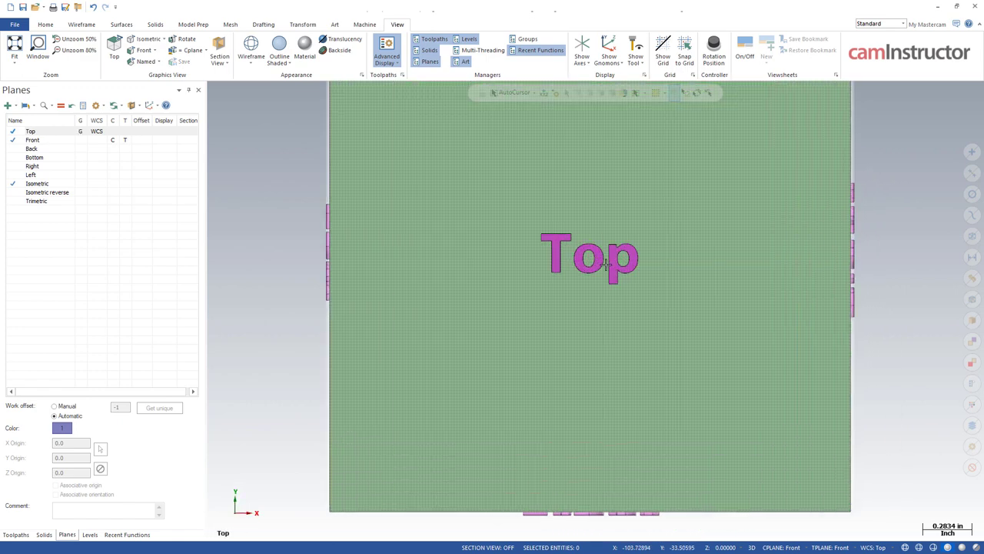
{"action": "scroll", "coordinate": [619, 256], "scroll_direction": "up", "scroll_amount": 2}
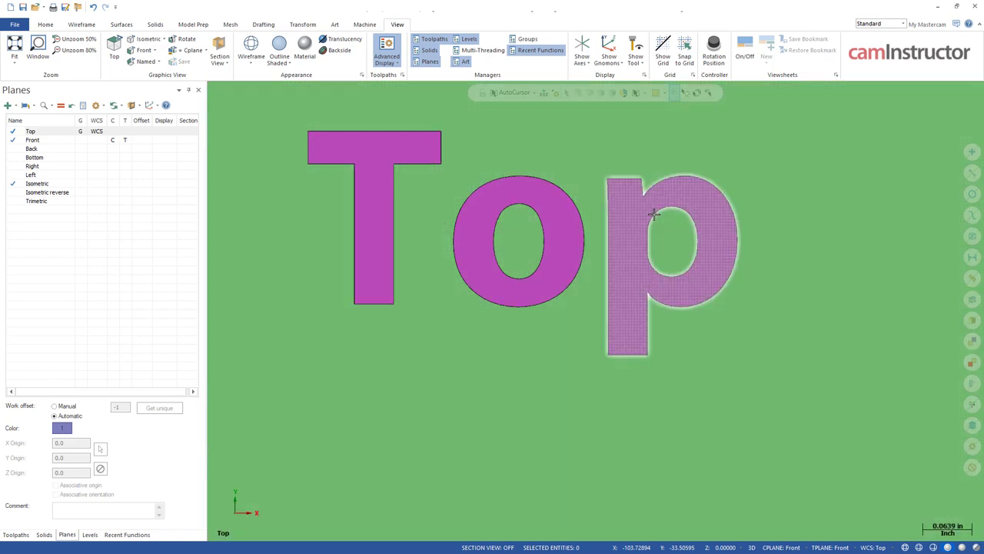
{"action": "middle_click_drag", "start_coordinate": [662, 232], "coordinate": [653, 220]}
{"action": "key", "text": "alt+1"}
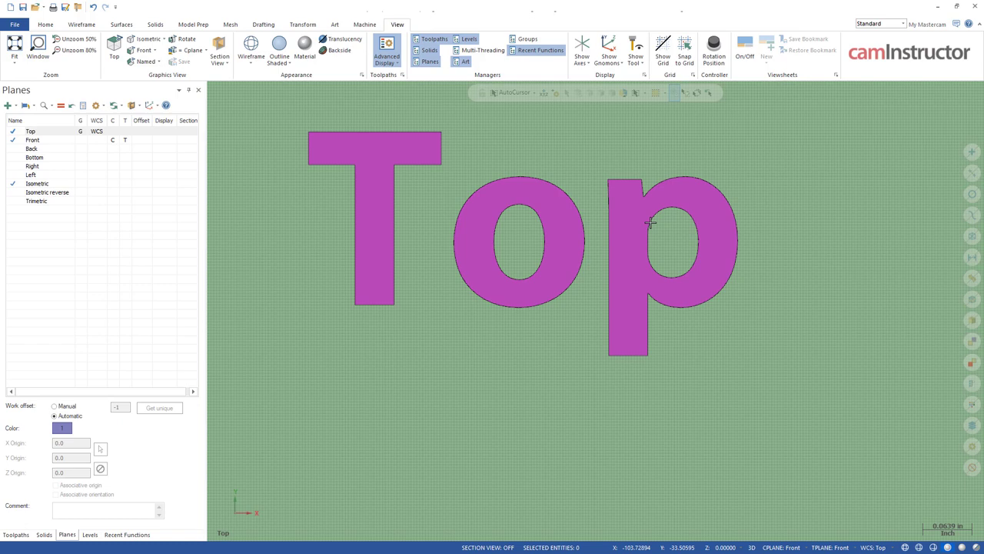
{"action": "scroll", "coordinate": [658, 217], "scroll_direction": "up", "scroll_amount": 2}
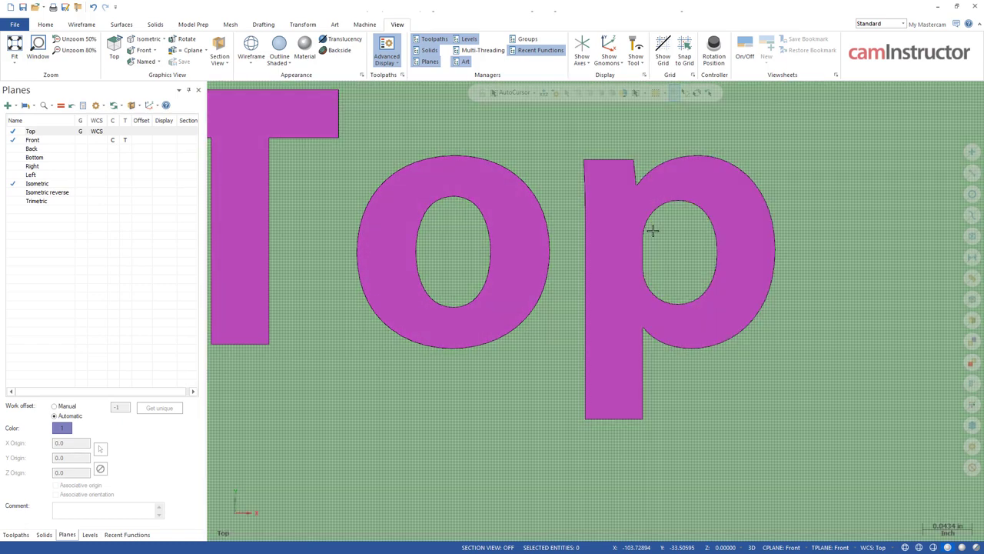
{"action": "scroll", "coordinate": [652, 232], "scroll_direction": "down", "scroll_amount": 6}
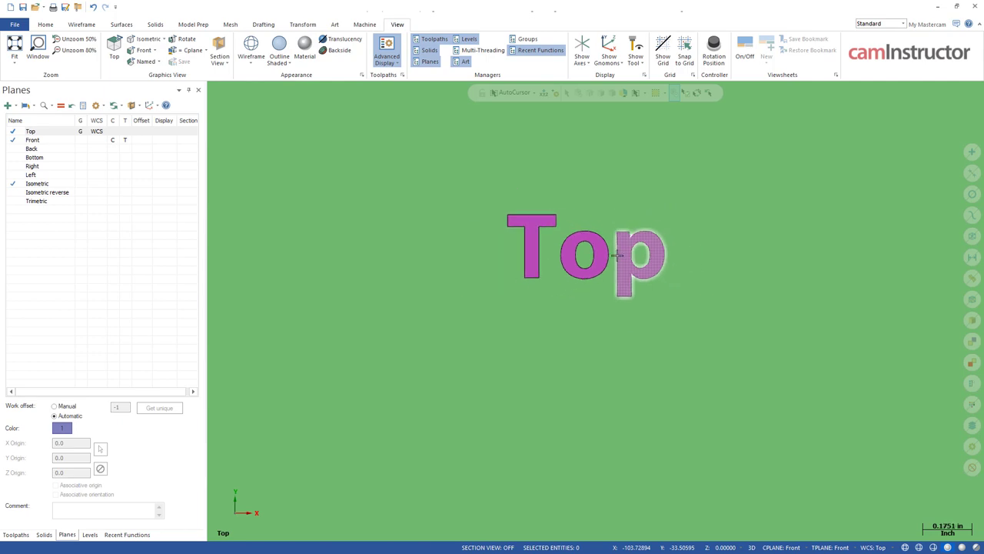
{"action": "scroll", "coordinate": [581, 261], "scroll_direction": "down", "scroll_amount": 1}
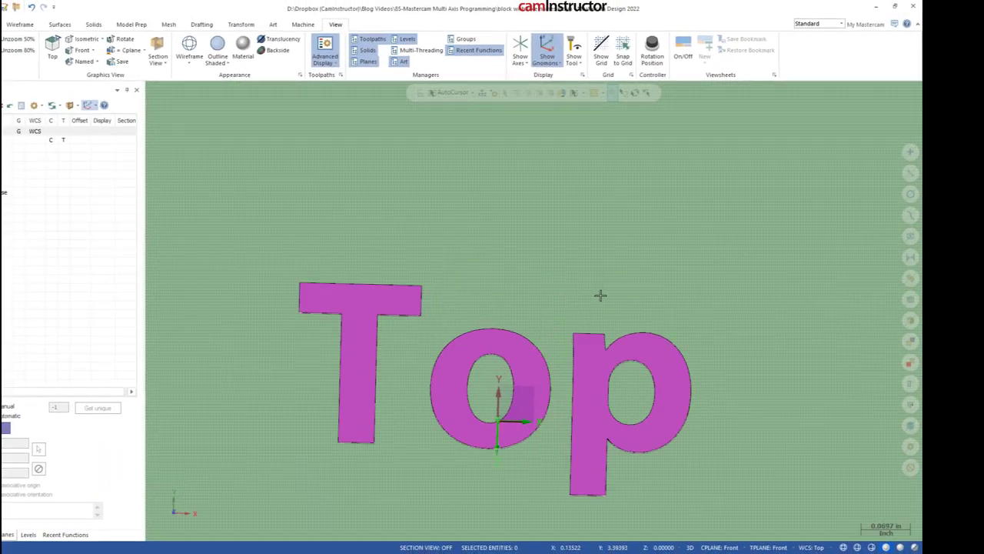
{"action": "middle_click_drag", "start_coordinate": [647, 399], "coordinate": [634, 405]}
{"action": "scroll", "coordinate": [634, 406], "scroll_direction": "up", "scroll_amount": 5}
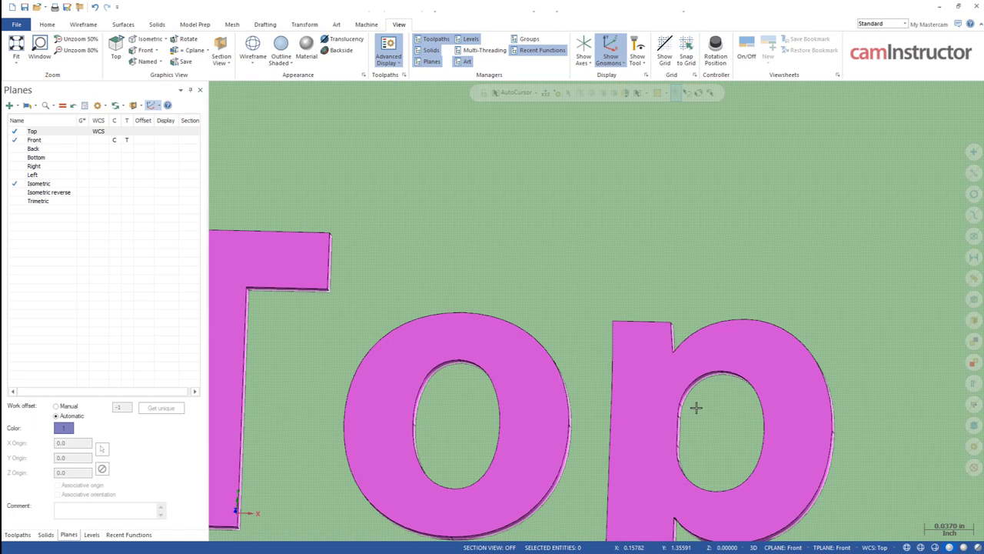
{"action": "scroll", "coordinate": [695, 407], "scroll_direction": "down", "scroll_amount": 8}
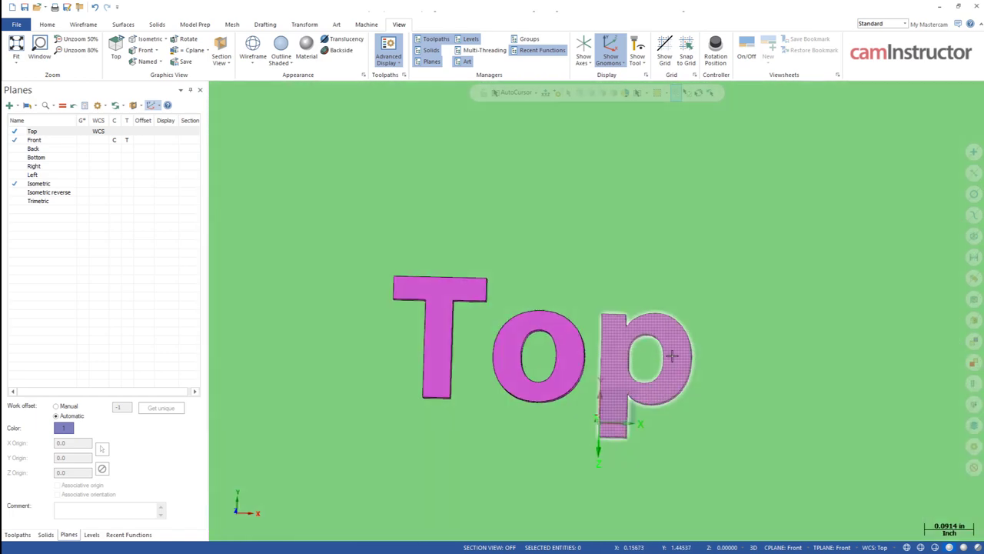
{"action": "scroll", "coordinate": [671, 356], "scroll_direction": "down", "scroll_amount": 6}
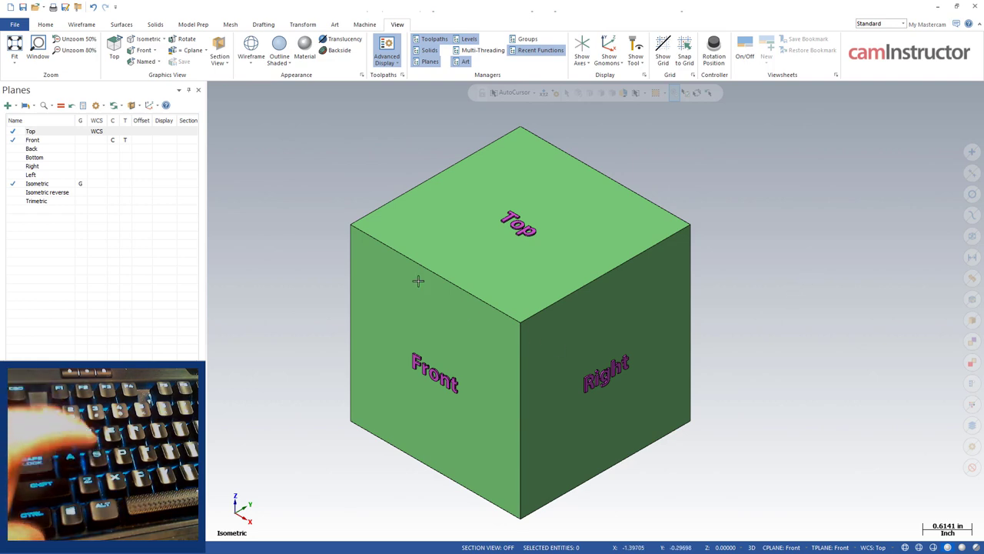
Step: Rotate the cube from the isometric view, snap to the Top view, and tilt slightly around that plane
{"action": "mouse_move", "coordinate": [305, 208]}
{"action": "middle_mouse_down"}
{"action": "mouse_move", "coordinate": [378, 293]}
{"action": "mouse_move", "coordinate": [317, 279]}
{"action": "middle_mouse_up"}
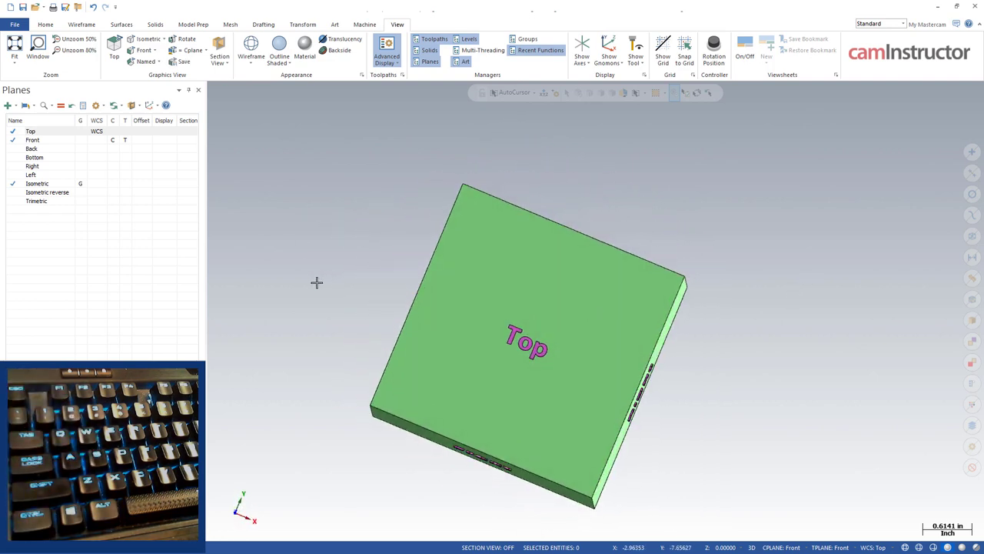
{"action": "mouse_move", "coordinate": [419, 321]}
{"action": "middle_mouse_down"}
{"action": "mouse_move", "coordinate": [472, 358]}
{"action": "mouse_move", "coordinate": [518, 373]}
{"action": "mouse_move", "coordinate": [509, 350]}
{"action": "middle_mouse_up"}
{"action": "key", "text": "alt+1"}
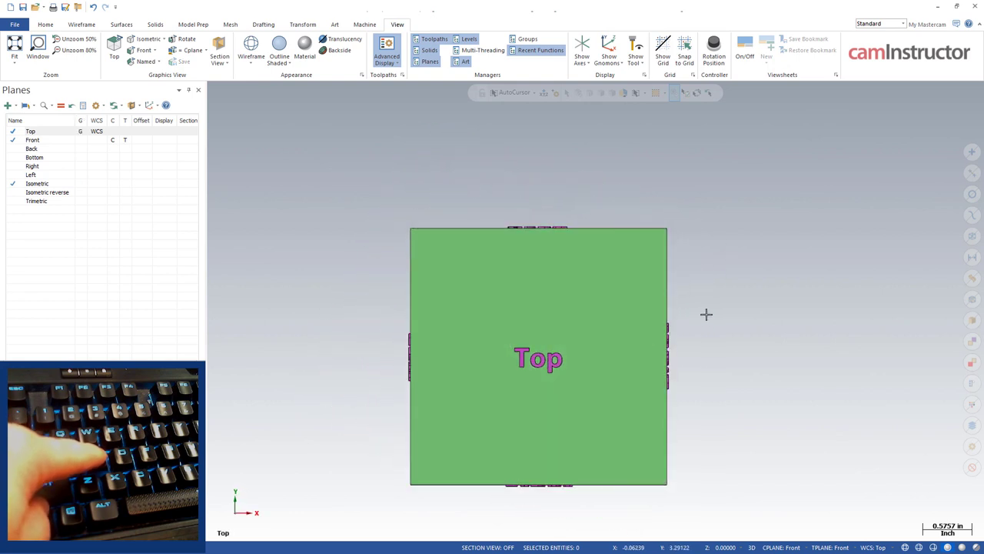
{"action": "middle_click_drag", "start_coordinate": [705, 358], "coordinate": [714, 373]}
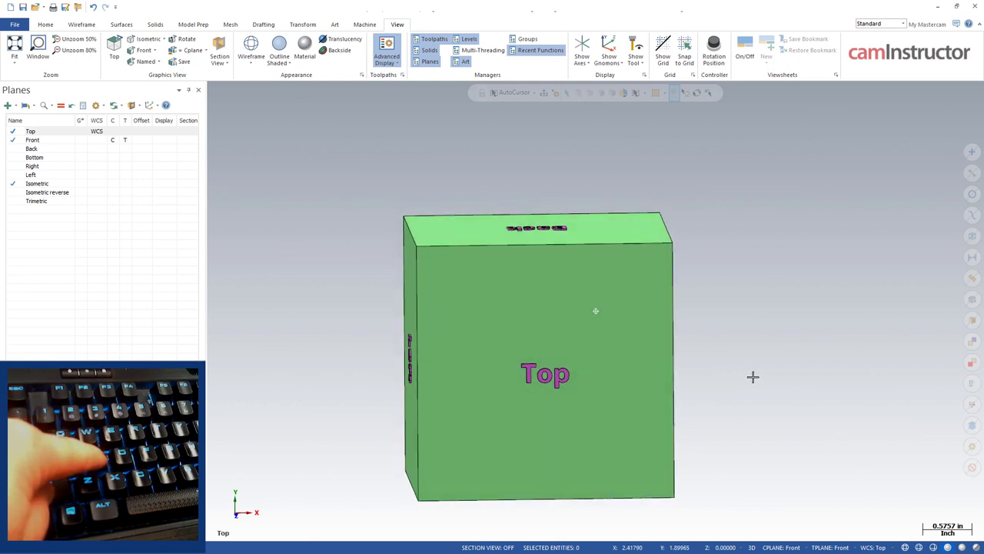
{"action": "key", "text": "alt+1"}
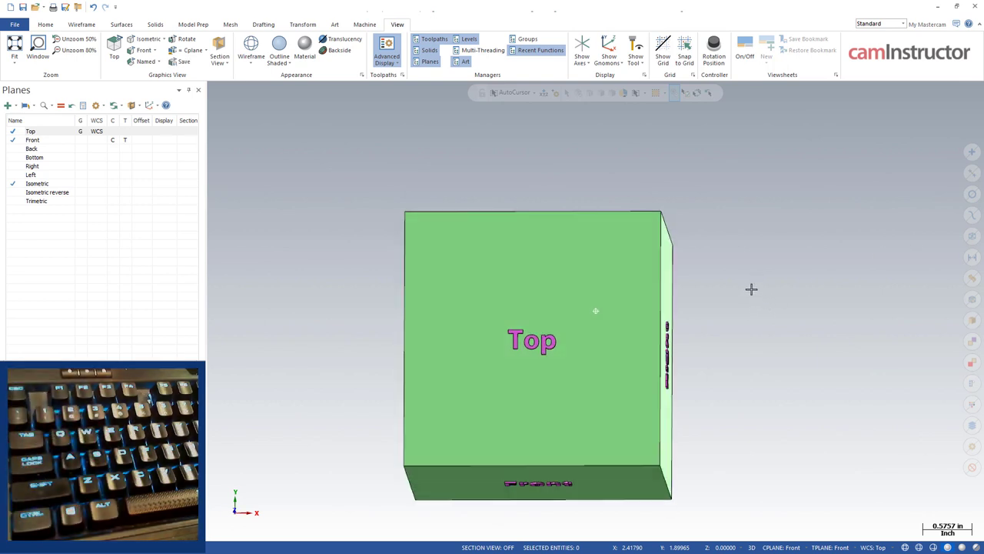
Step: Rotate the cube in increments away from its Top face and snap to the Front view
{"action": "middle_click_drag", "start_coordinate": [751, 289], "coordinate": [787, 275]}
{"action": "key", "text": "alt+Up"}
{"action": "key", "text": "alt+Up"}
{"action": "key", "text": "alt+Up"}
{"action": "key", "text": "alt+Left"}
{"action": "key", "text": "alt+Left"}
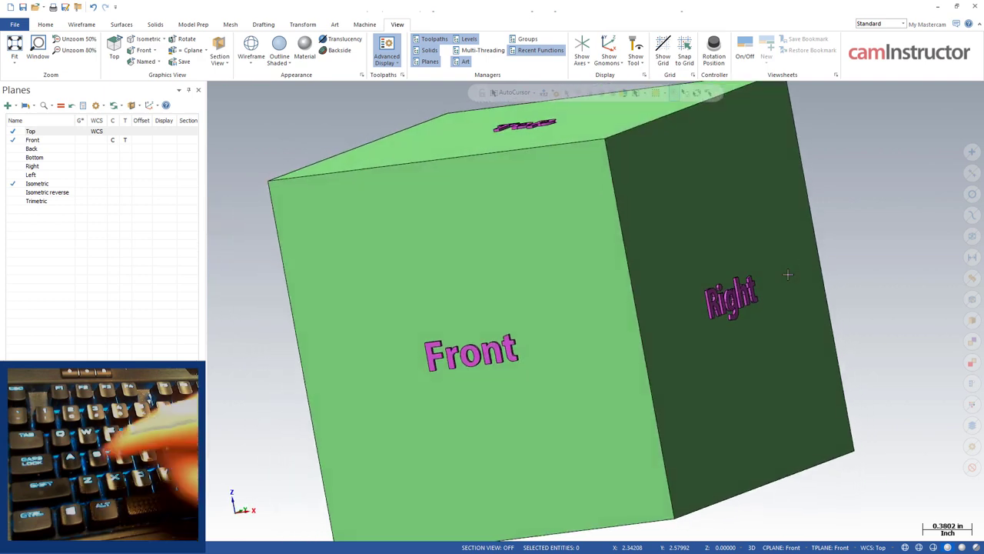
{"action": "key", "text": "alt+2"}
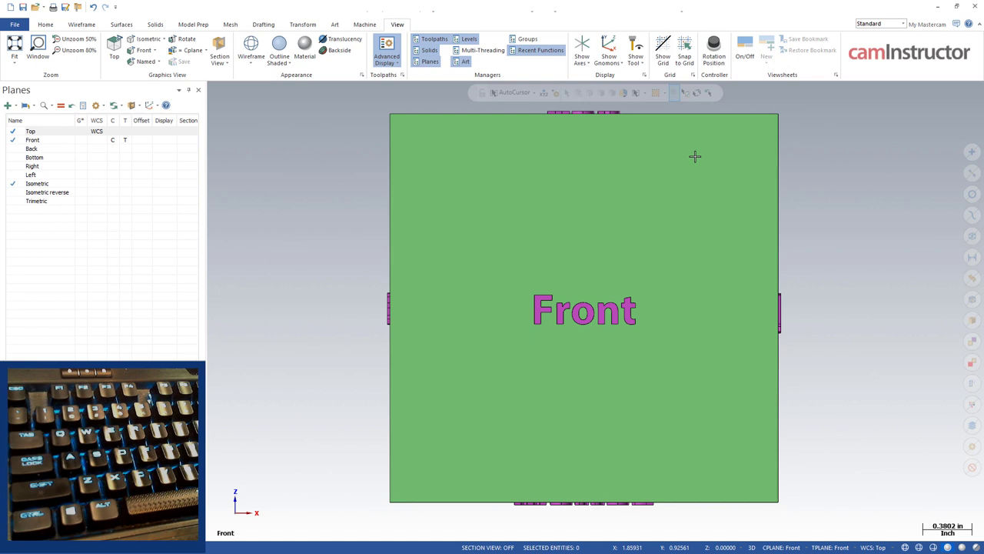
Step: Rotate the cube in increments from the Front view around to the Left view
{"action": "key", "text": "alt+Right"}
{"action": "key", "text": "alt+Right"}
{"action": "key", "text": "alt+Right"}
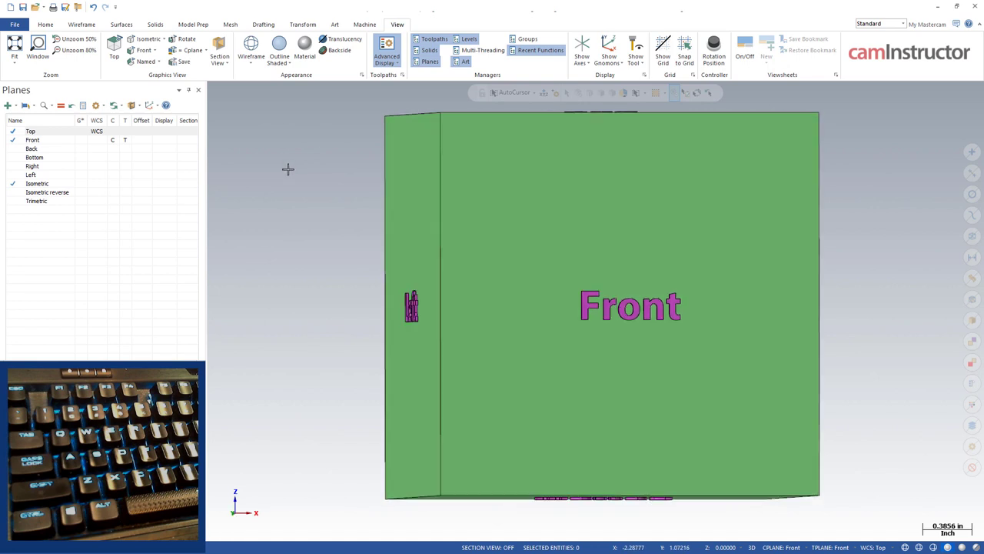
{"action": "key", "text": "alt+Right"}
{"action": "key", "text": "alt+Right"}
{"action": "key", "text": "alt+Right"}
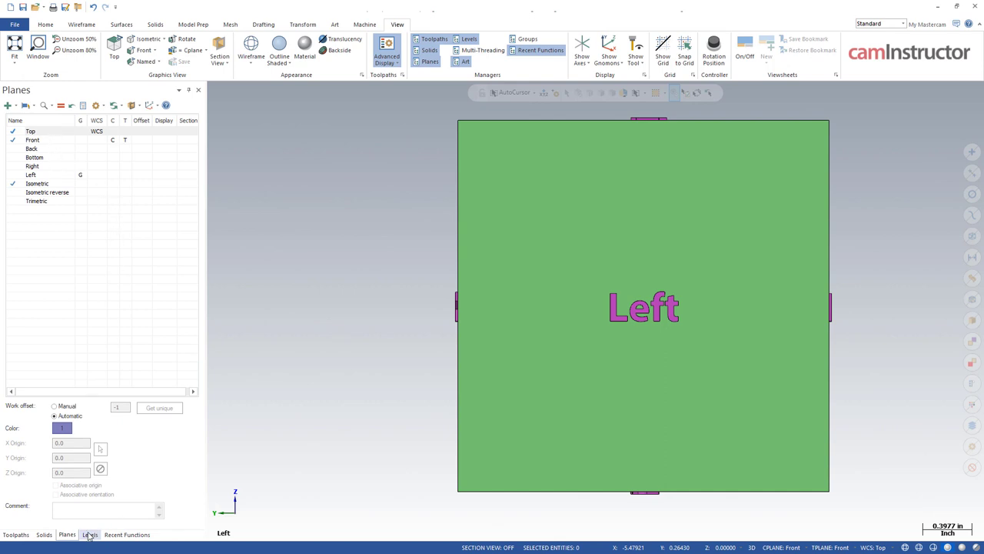
Step: Make the Custom Face level 5 active and visible, and rotate the cube toward its angled Custom face
{"action": "left_click", "coordinate": [44, 534]}
{"action": "left_click", "coordinate": [70, 534]}
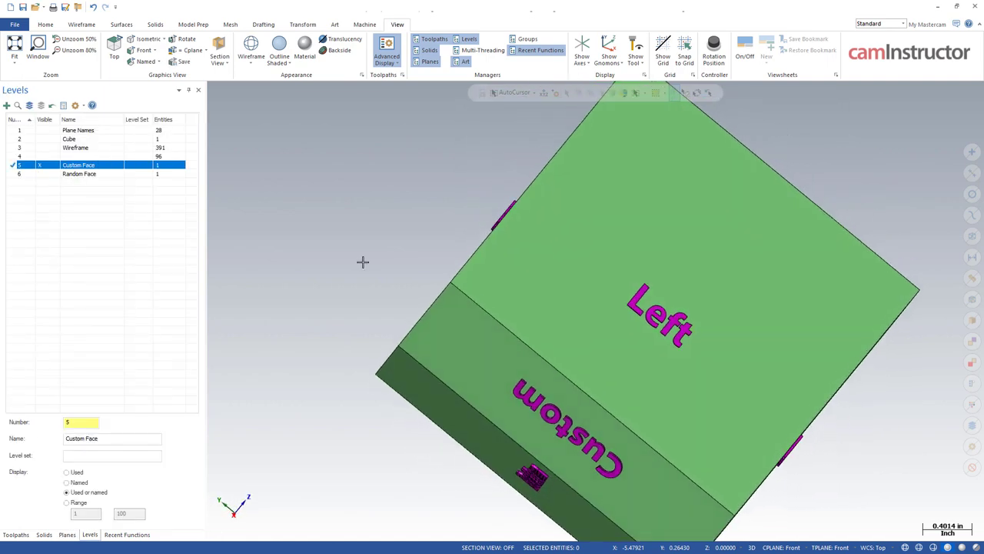
{"action": "key", "text": "alt+Up"}
{"action": "key", "text": "alt+Left"}
{"action": "key", "text": "alt+Up"}
{"action": "key", "text": "alt+Left"}
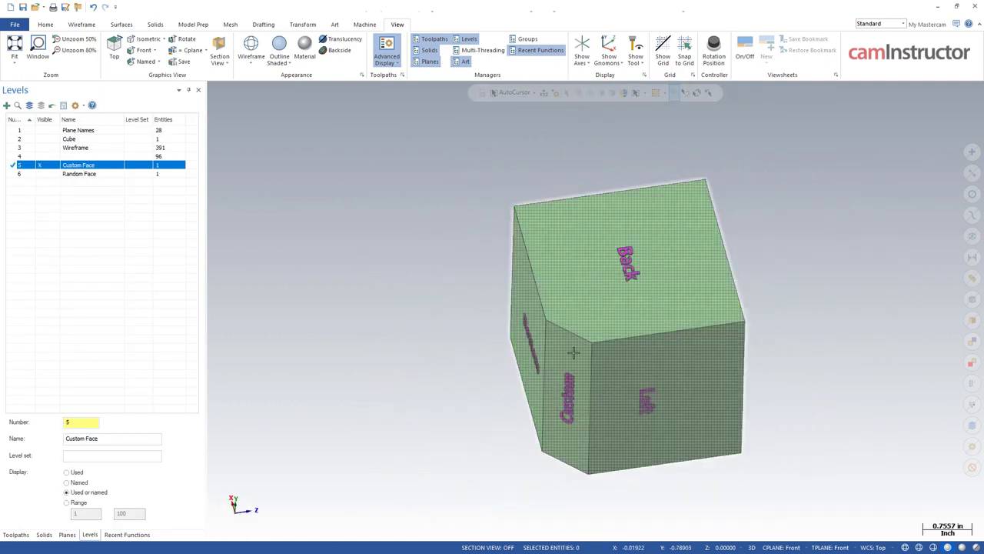
{"action": "scroll", "coordinate": [435, 356], "scroll_direction": "up", "scroll_amount": 2}
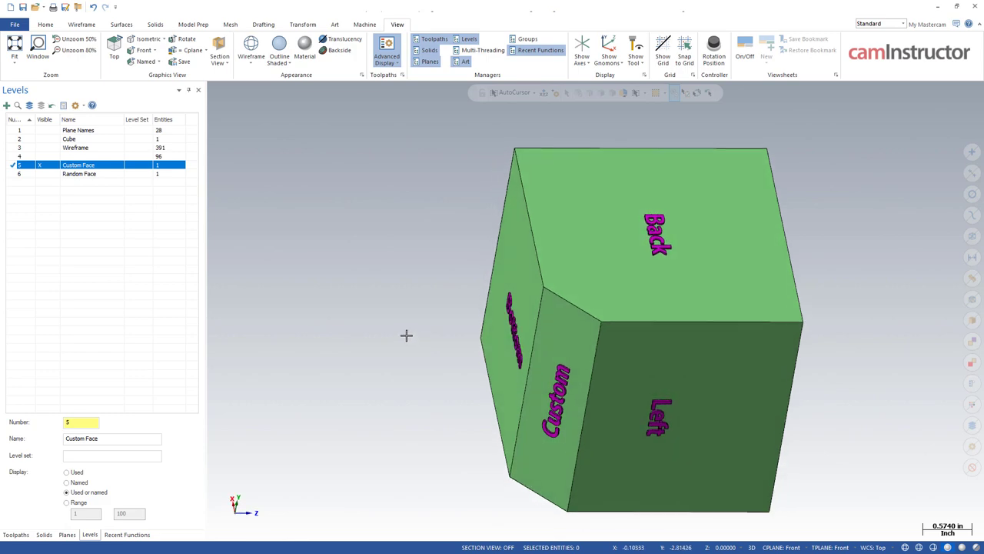
{"action": "middle_click_drag", "start_coordinate": [407, 336], "coordinate": [450, 343]}
{"action": "middle_click_drag", "start_coordinate": [549, 362], "coordinate": [333, 333]}
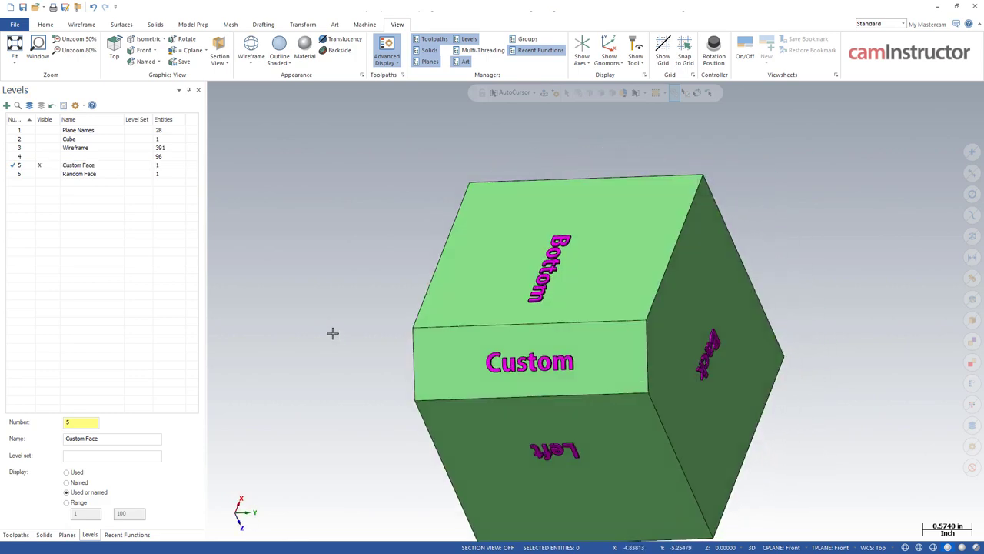
Step: Bring up the plane list and rotate the cube around its angled Custom face for a close look from different sides
{"action": "left_click", "coordinate": [67, 534]}
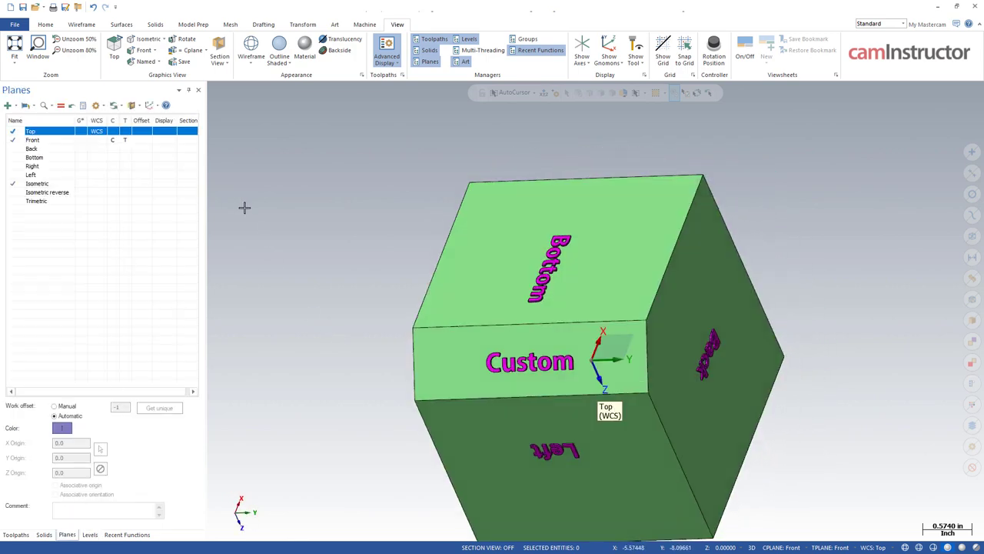
{"action": "middle_click_drag", "start_coordinate": [352, 335], "coordinate": [487, 386]}
{"action": "scroll", "coordinate": [427, 371], "scroll_direction": "up", "scroll_amount": 4}
{"action": "scroll", "coordinate": [375, 380], "scroll_direction": "down", "scroll_amount": 2}
{"action": "scroll", "coordinate": [667, 358], "scroll_direction": "up", "scroll_amount": 2}
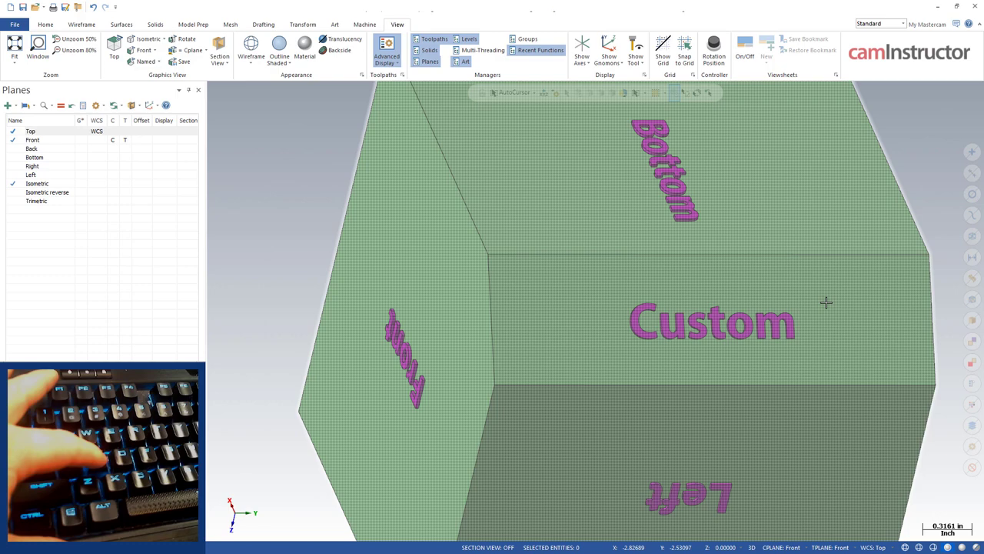
{"action": "middle_click_drag", "start_coordinate": [804, 301], "coordinate": [718, 300]}
{"action": "mouse_move", "coordinate": [389, 310]}
{"action": "middle_mouse_down"}
{"action": "mouse_move", "coordinate": [358, 310]}
{"action": "mouse_move", "coordinate": [387, 318]}
{"action": "middle_mouse_up"}
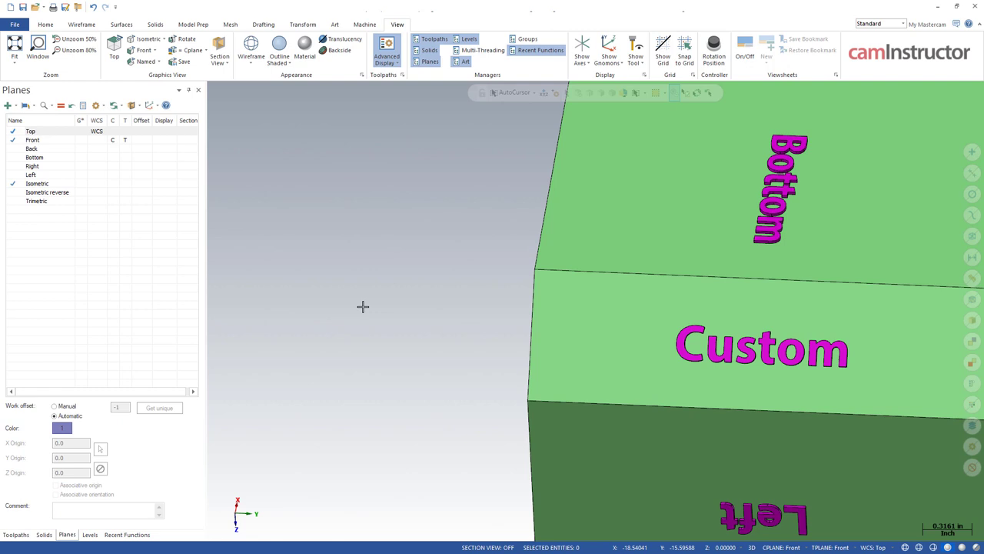
Step: Create a dynamic plane named Custom at the Custom face's corner, rotated so its X axis follows the edge shared with the Left face
{"action": "left_click", "coordinate": [242, 514]}
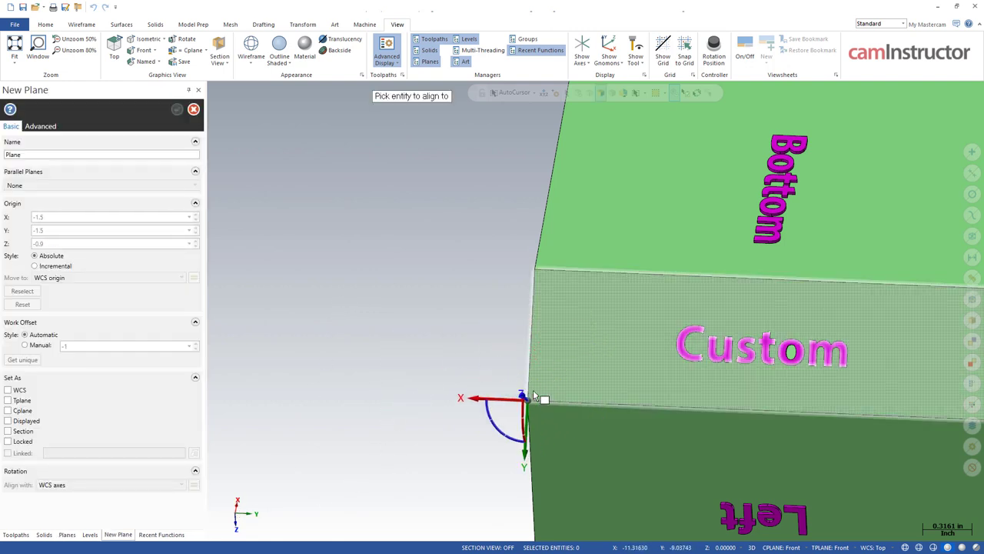
{"action": "left_click", "coordinate": [529, 392]}
{"action": "left_click", "coordinate": [488, 411]}
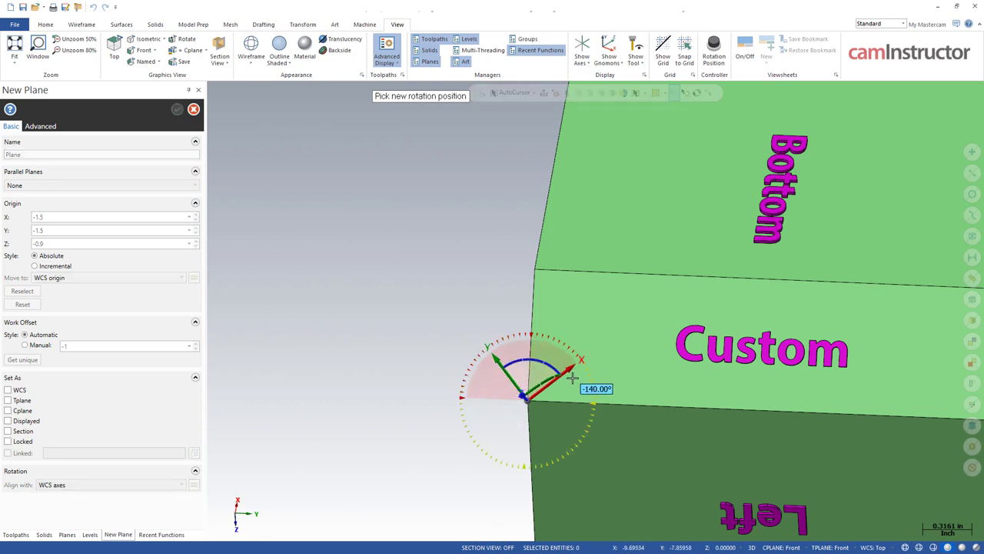
{"action": "left_click", "coordinate": [587, 410]}
{"action": "mouse_move", "coordinate": [436, 348]}
{"action": "middle_mouse_down"}
{"action": "mouse_move", "coordinate": [376, 326]}
{"action": "mouse_move", "coordinate": [326, 324]}
{"action": "middle_mouse_up"}
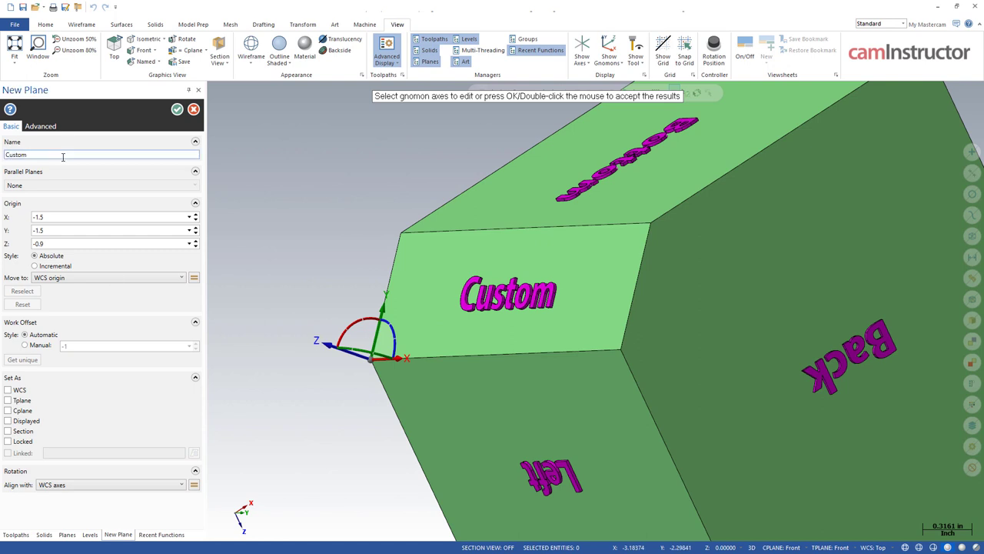
{"action": "key", "text": "Return"}
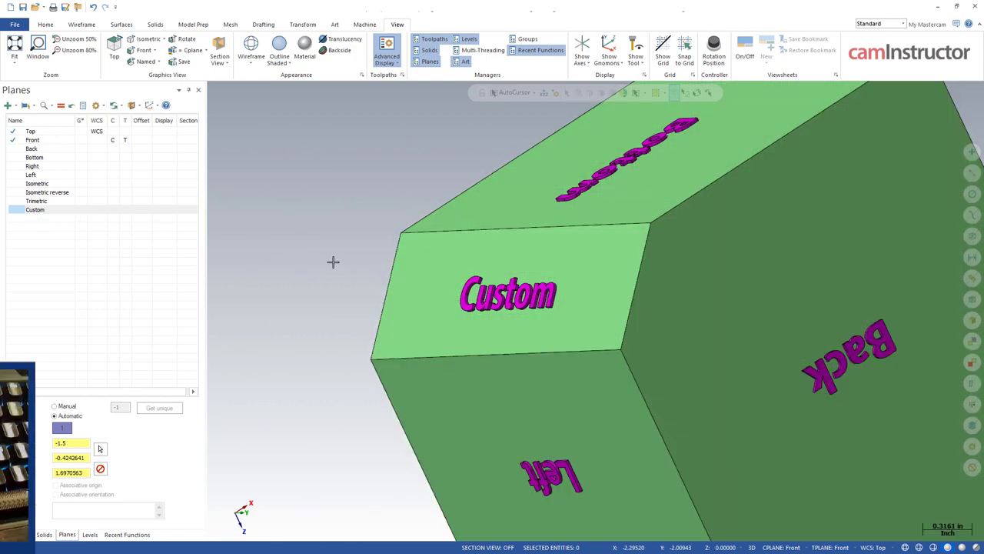
Step: Rotate the cube slightly off the Custom face and snap the view to the Custom plane, twice
{"action": "middle_click_drag", "start_coordinate": [334, 262], "coordinate": [312, 290]}
{"action": "key", "text": "s"}
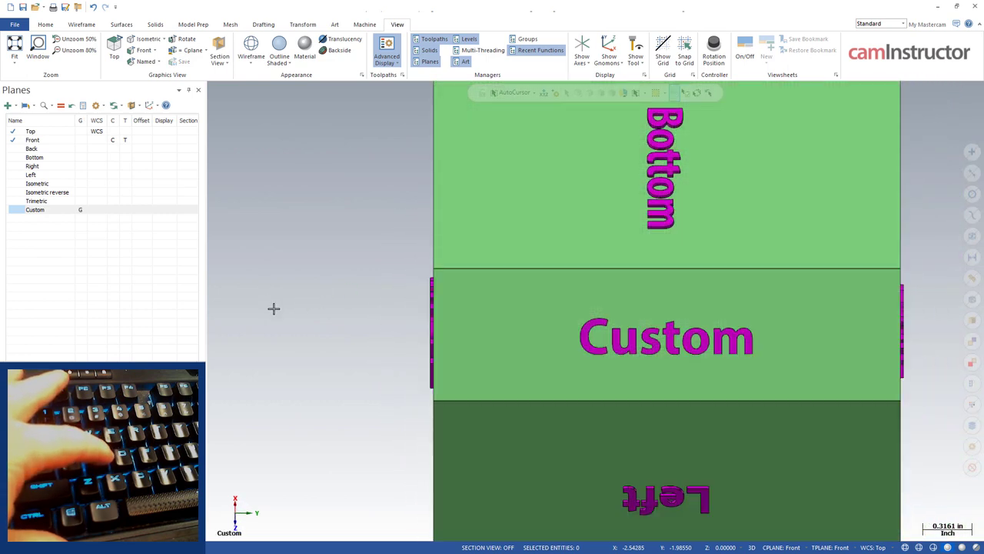
{"action": "middle_click_drag", "start_coordinate": [276, 310], "coordinate": [290, 295]}
{"action": "key", "text": "s"}
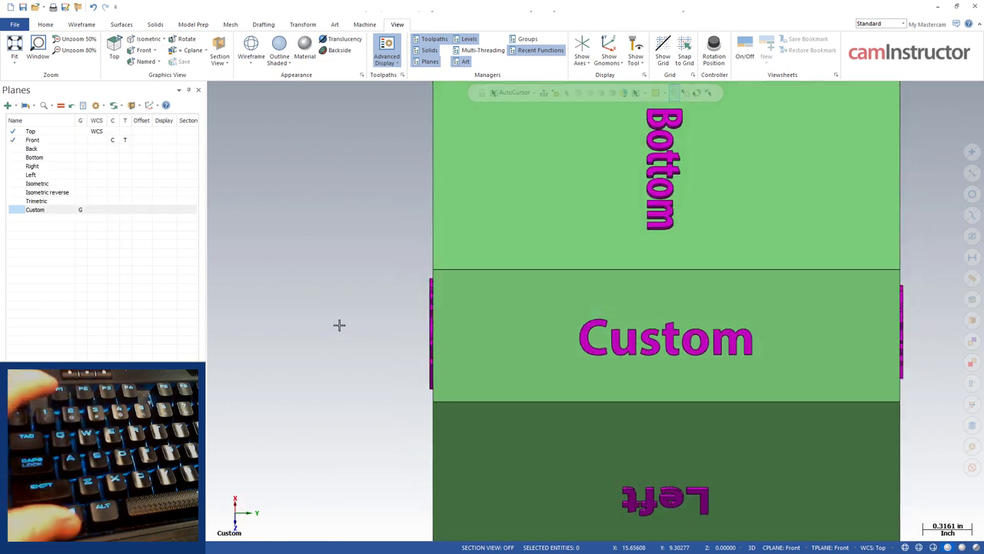
Step: Spin the cube until the Custom label reads upside down and tilt it to show the whole part
{"action": "key", "text": "End"}
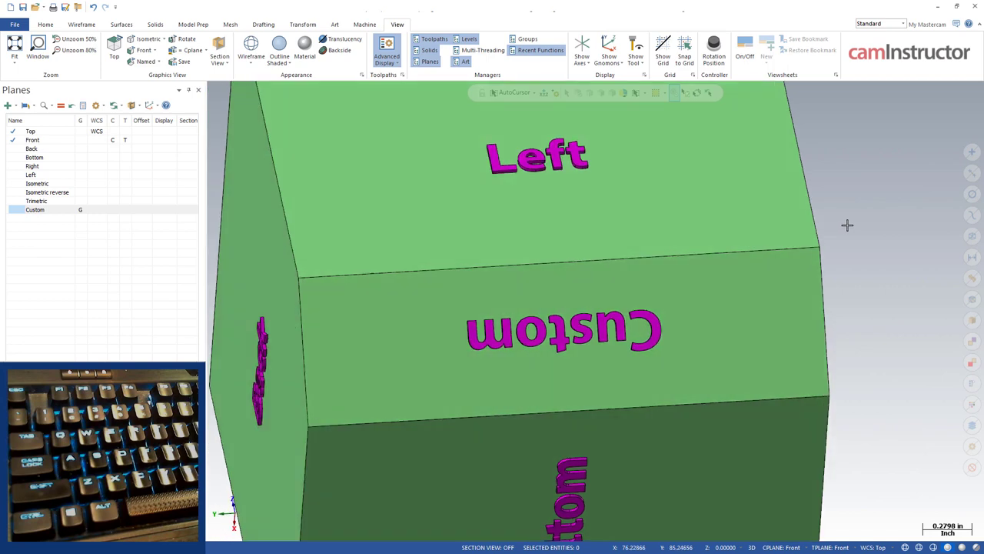
{"action": "middle_click_drag", "start_coordinate": [846, 225], "coordinate": [836, 279]}
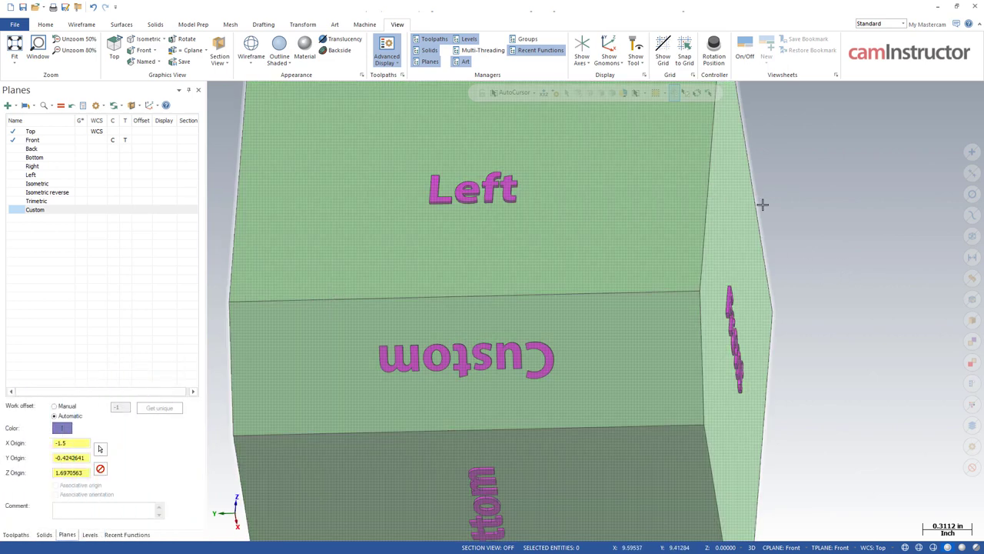
{"action": "scroll", "coordinate": [615, 324], "scroll_direction": "down", "scroll_amount": 3}
{"action": "scroll", "coordinate": [638, 332], "scroll_direction": "up", "scroll_amount": 1}
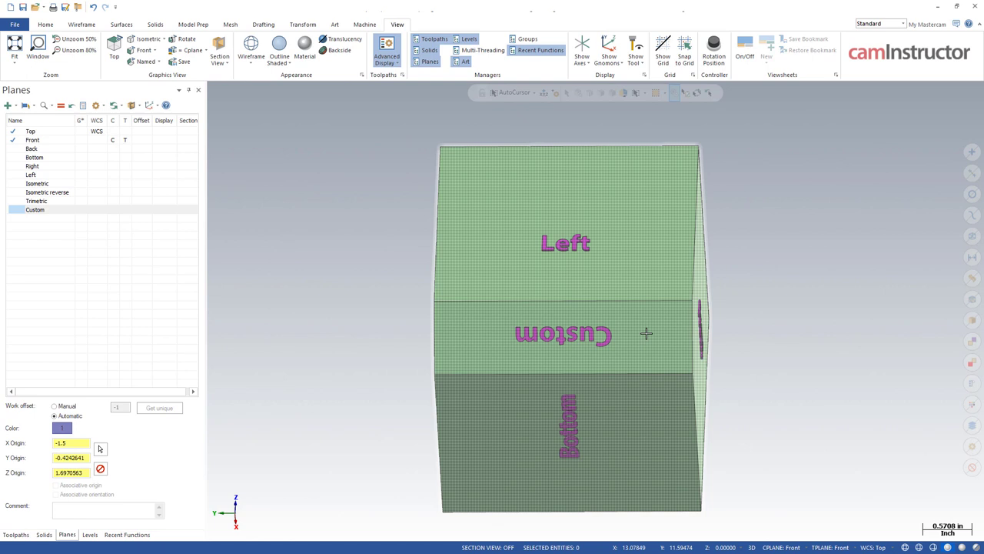
Step: Duplicate the Custom plane and rotate the copy incrementally by 90 degrees about Z
{"action": "left_click", "coordinate": [52, 212]}
{"action": "right_click", "coordinate": [53, 216]}
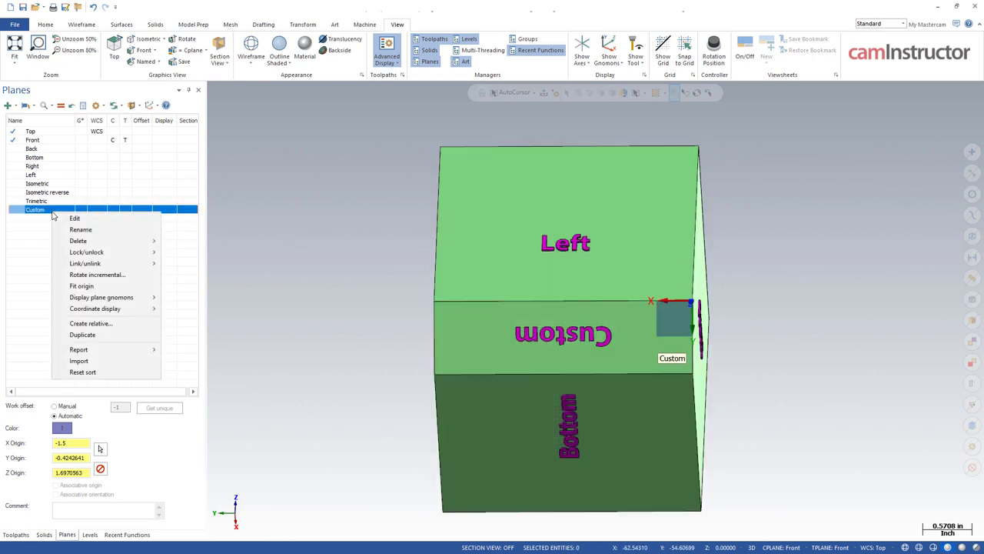
{"action": "left_click", "coordinate": [89, 336]}
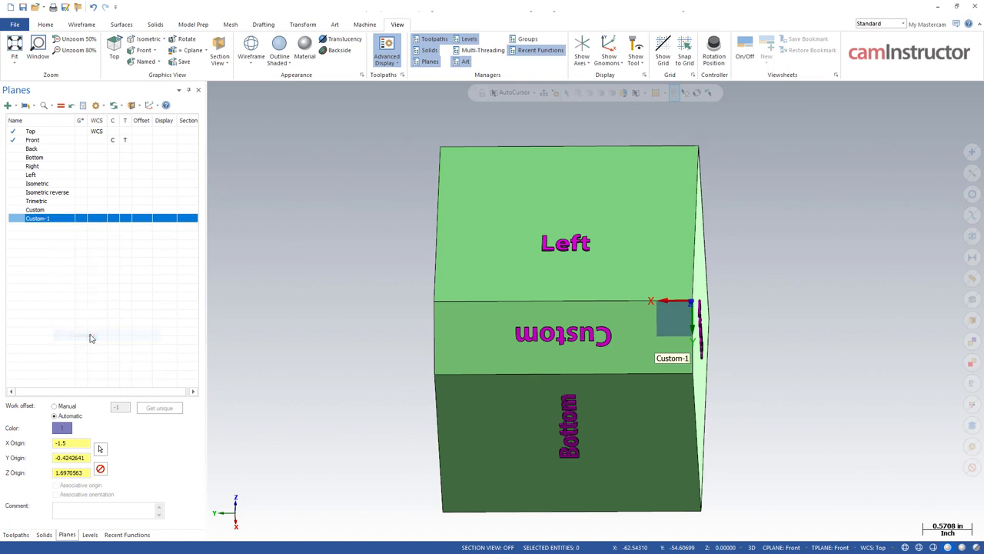
{"action": "right_click", "coordinate": [56, 221]}
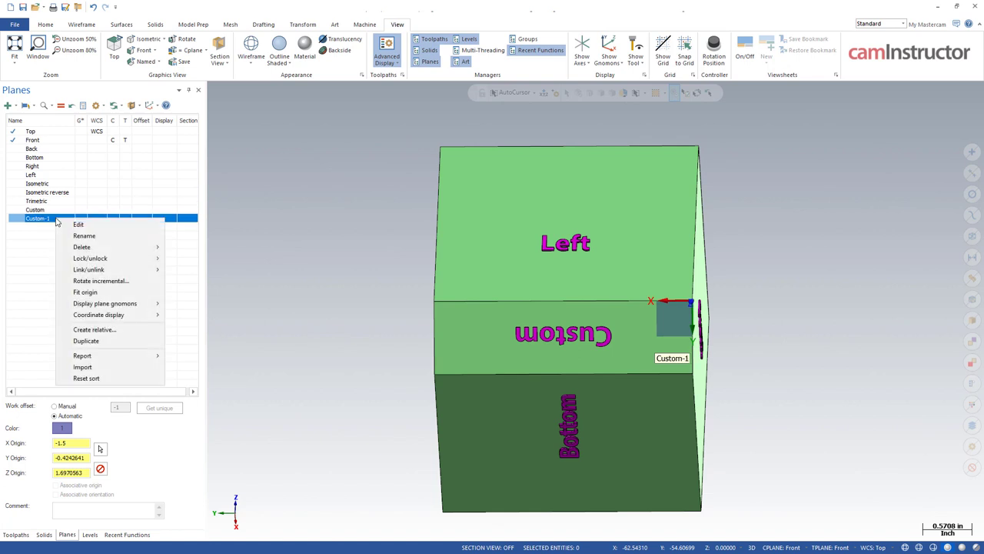
{"action": "left_click", "coordinate": [95, 282]}
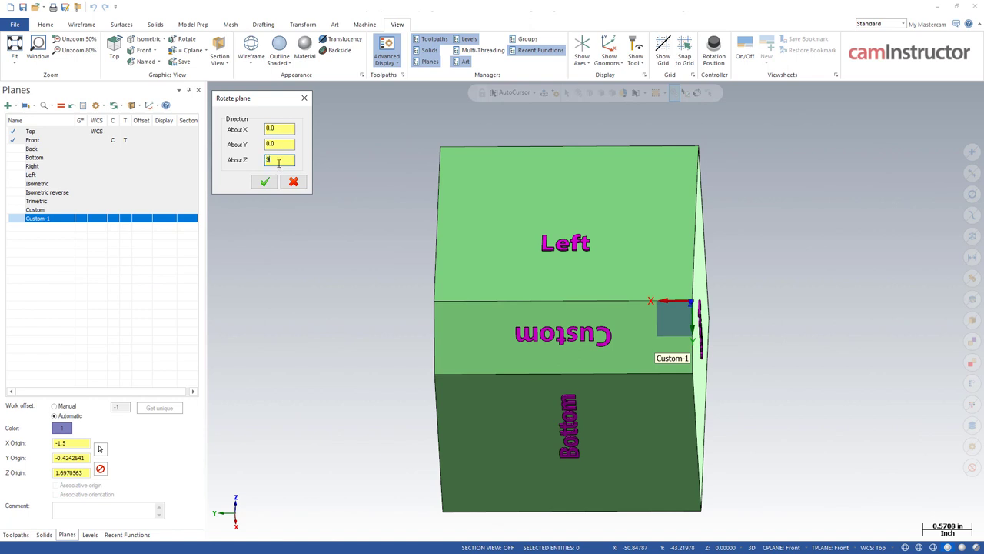
{"action": "key", "text": "Return"}
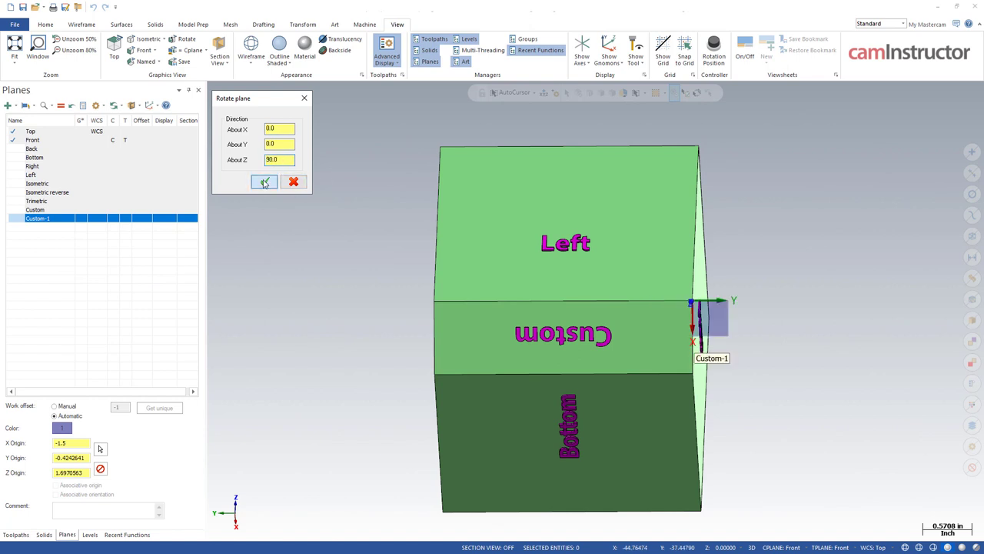
{"action": "left_click", "coordinate": [265, 182]}
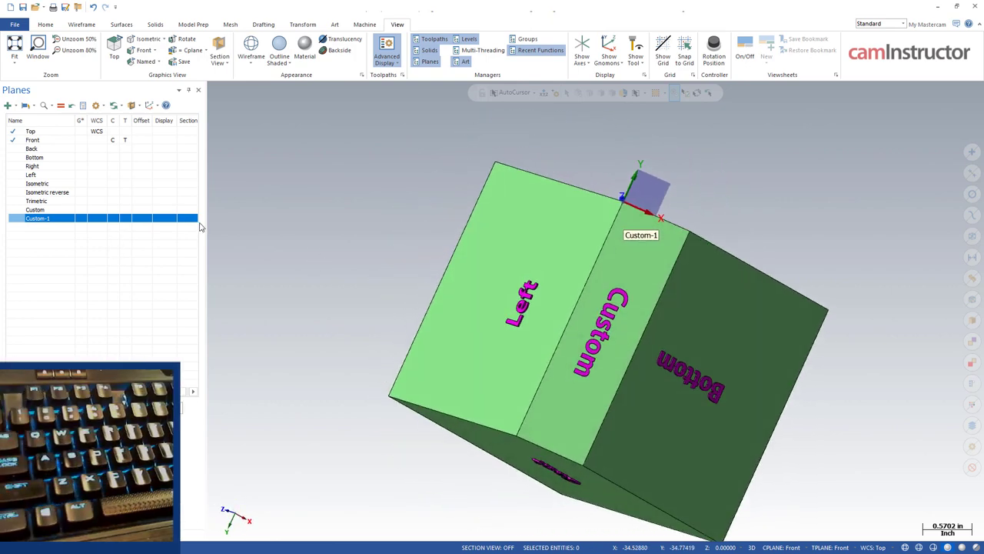
Step: Snap the view to the Custom-1 plane, show its gnomon, and rotate the cube through several orientations around it
{"action": "key", "text": "g"}
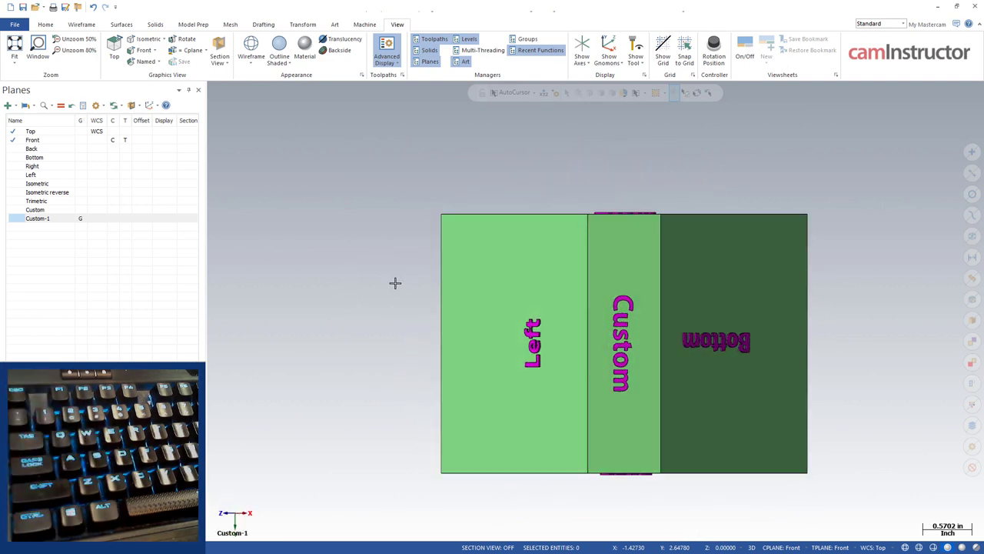
{"action": "left_click", "coordinate": [59, 218]}
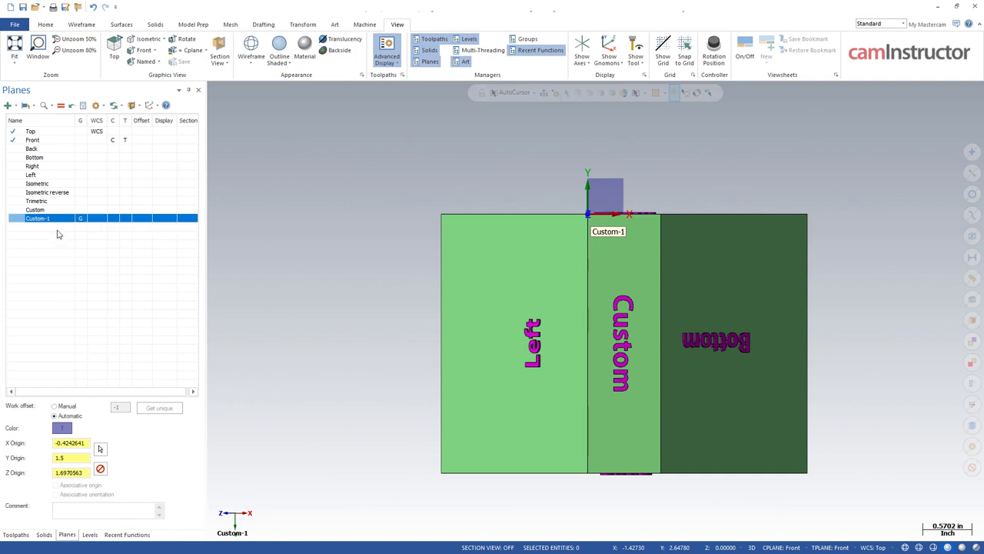
{"action": "key", "text": "alt+Up"}
{"action": "key", "text": "alt+Up"}
{"action": "key", "text": "alt+Up"}
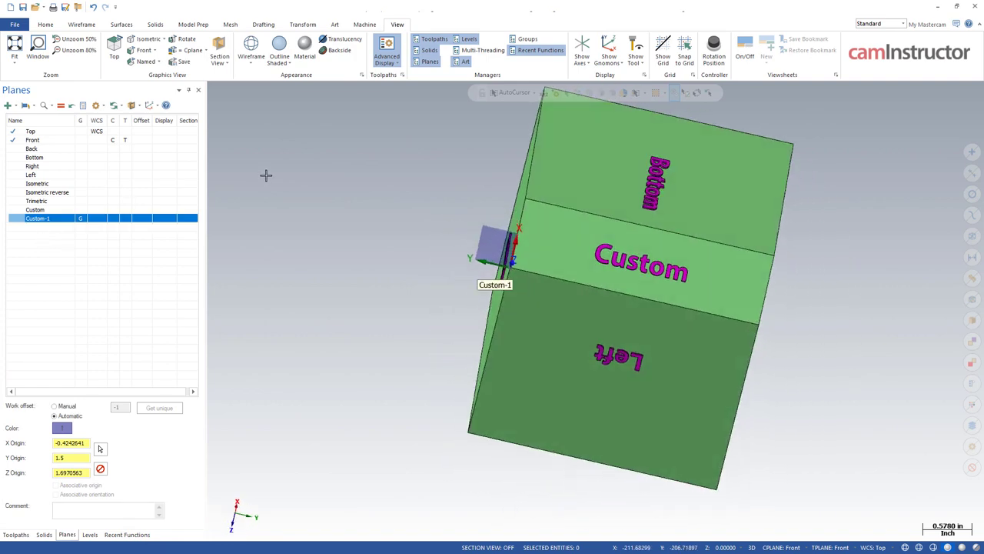
{"action": "key", "text": "alt+Up"}
{"action": "key", "text": "alt+Up"}
{"action": "key", "text": "alt+Up"}
{"action": "key", "text": "alt+Up"}
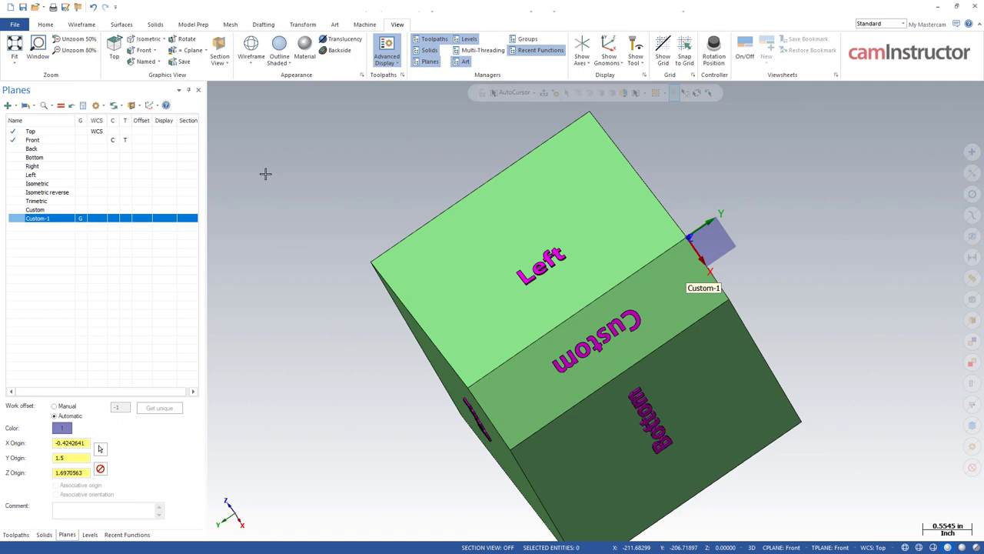
{"action": "key", "text": "alt+Up"}
{"action": "key", "text": "alt+Up"}
{"action": "key", "text": "alt+Up"}
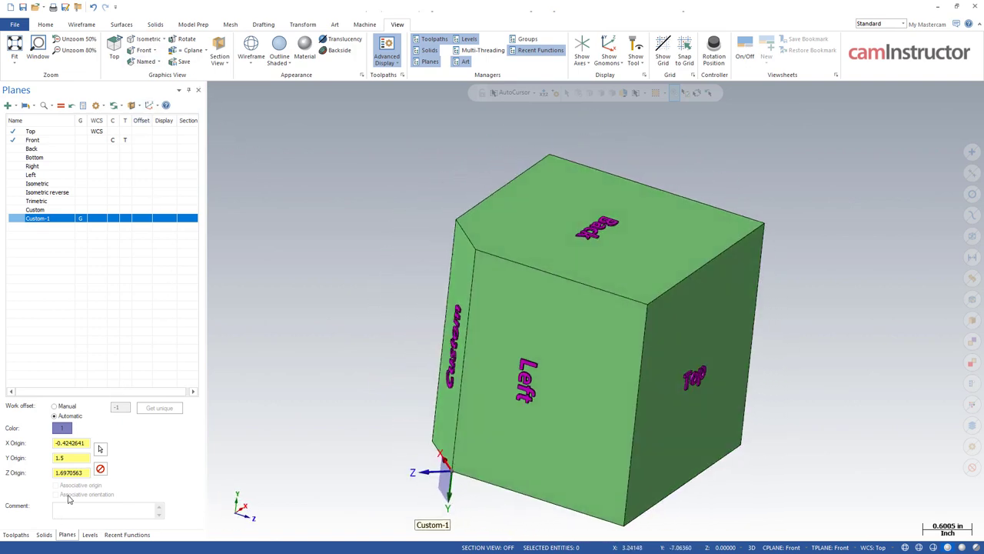
Step: Make the Random Face level 6 active, hide the Custom Face level 5, and rotate the cube toward its triangular corner face
{"action": "left_click", "coordinate": [89, 534]}
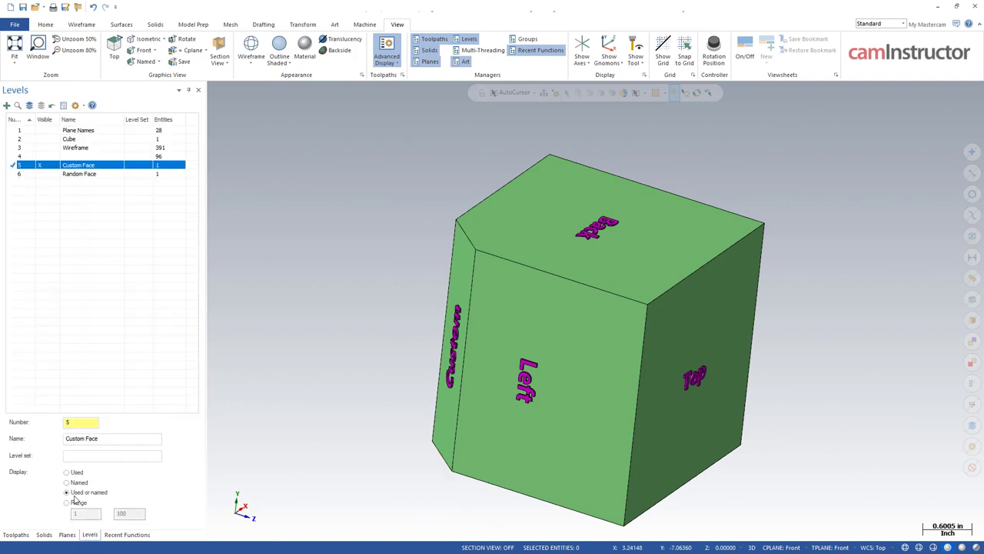
{"action": "left_click", "coordinate": [15, 175]}
{"action": "left_click", "coordinate": [40, 166]}
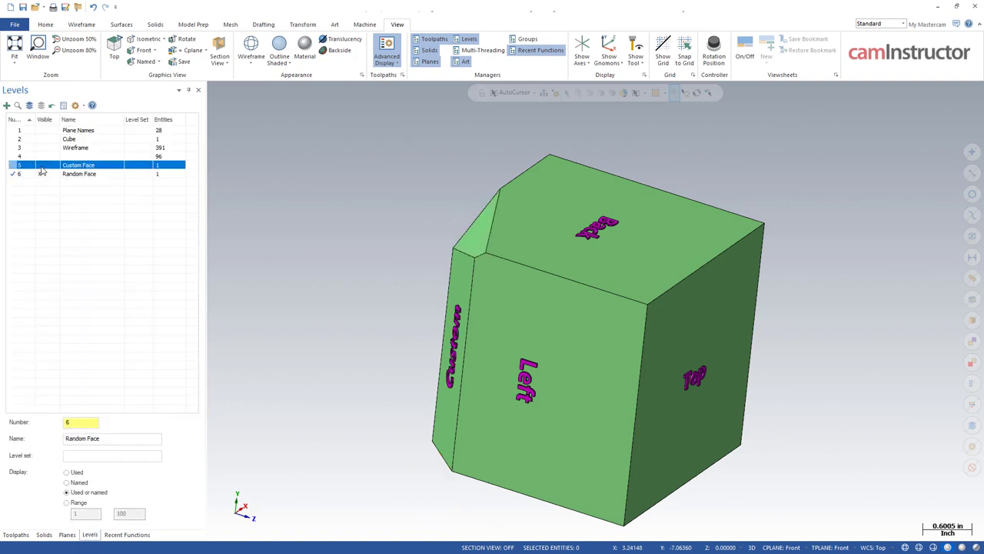
{"action": "mouse_move", "coordinate": [264, 210]}
{"action": "middle_mouse_down"}
{"action": "mouse_move", "coordinate": [413, 290]}
{"action": "mouse_move", "coordinate": [544, 306]}
{"action": "mouse_move", "coordinate": [538, 281]}
{"action": "mouse_move", "coordinate": [477, 291]}
{"action": "middle_mouse_up"}
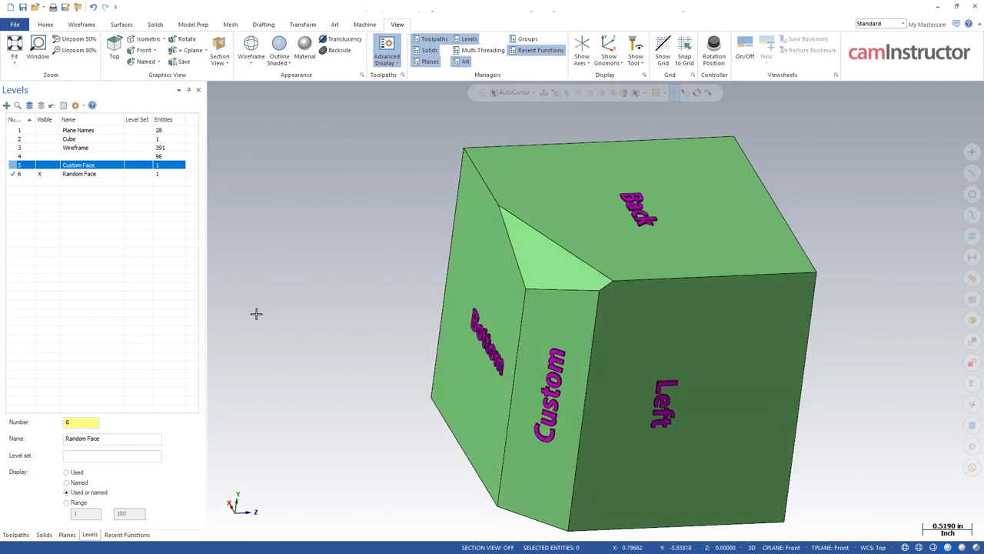
{"action": "middle_click_drag", "start_coordinate": [307, 338], "coordinate": [537, 267]}
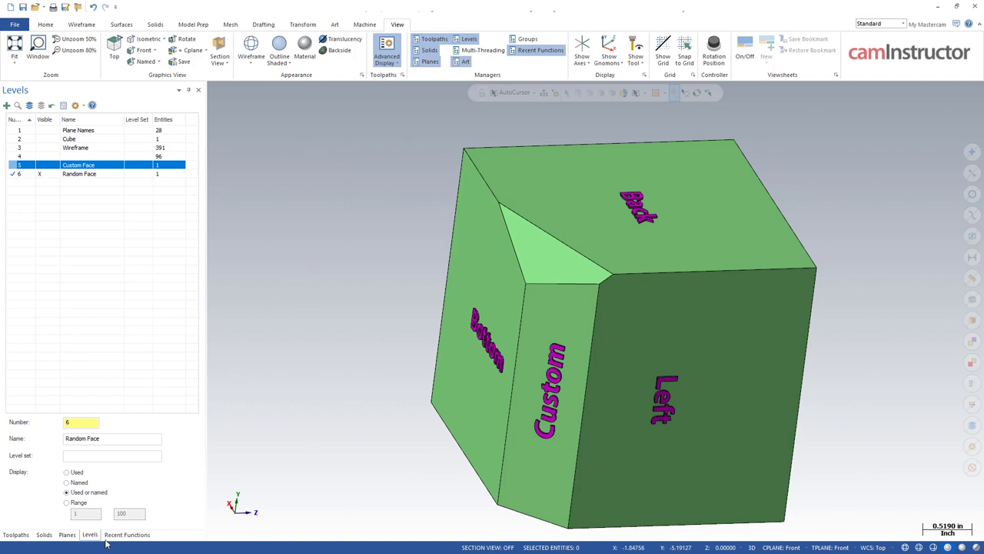
Step: Check where Quick Cplane is offered, both among the plane creation options and among the graphics area's context commands
{"action": "left_click", "coordinate": [68, 536]}
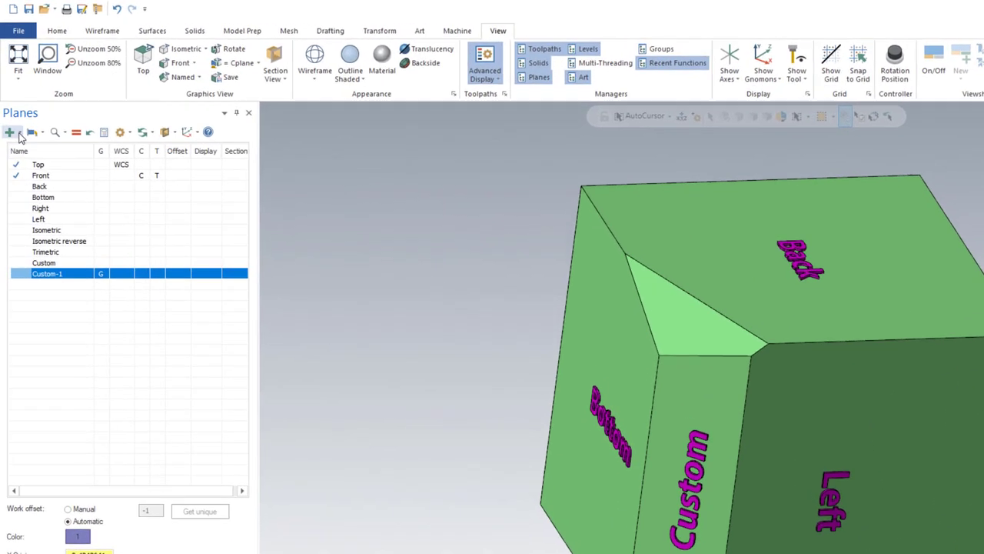
{"action": "left_click", "coordinate": [12, 105]}
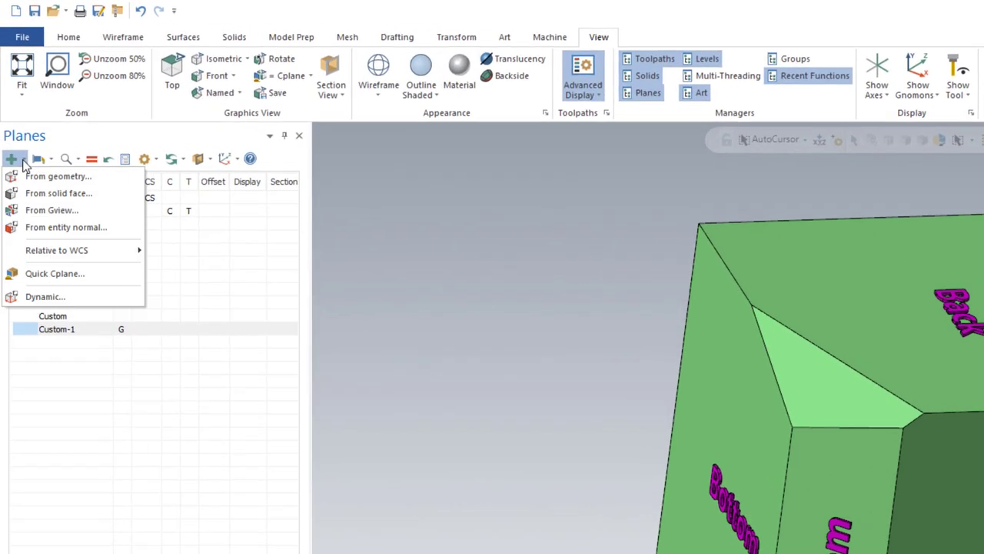
{"action": "left_click", "coordinate": [48, 275]}
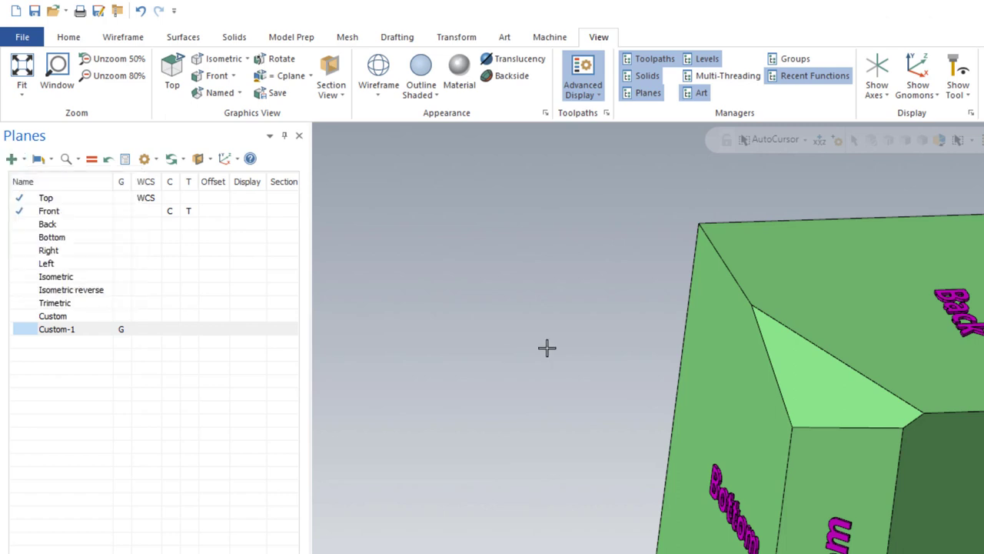
{"action": "right_click", "coordinate": [482, 316]}
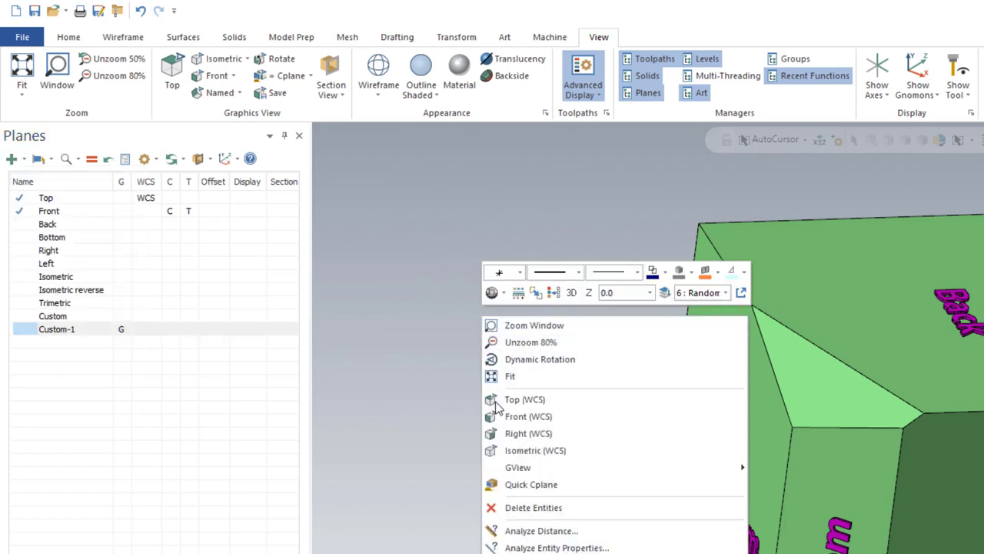
{"action": "left_click", "coordinate": [370, 381]}
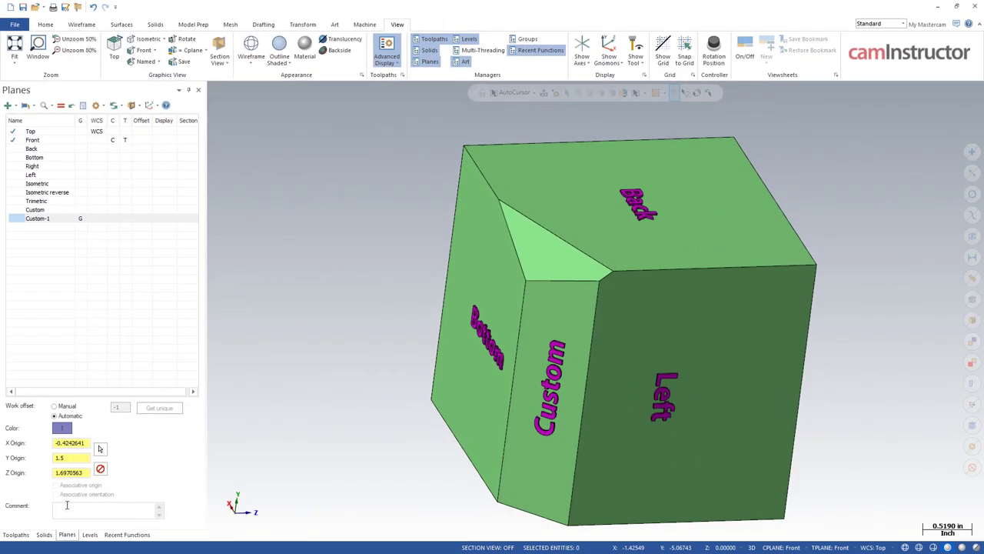
Step: Create a Quick Cplane on the triangular corner face of the cube
{"action": "left_click", "coordinate": [16, 535]}
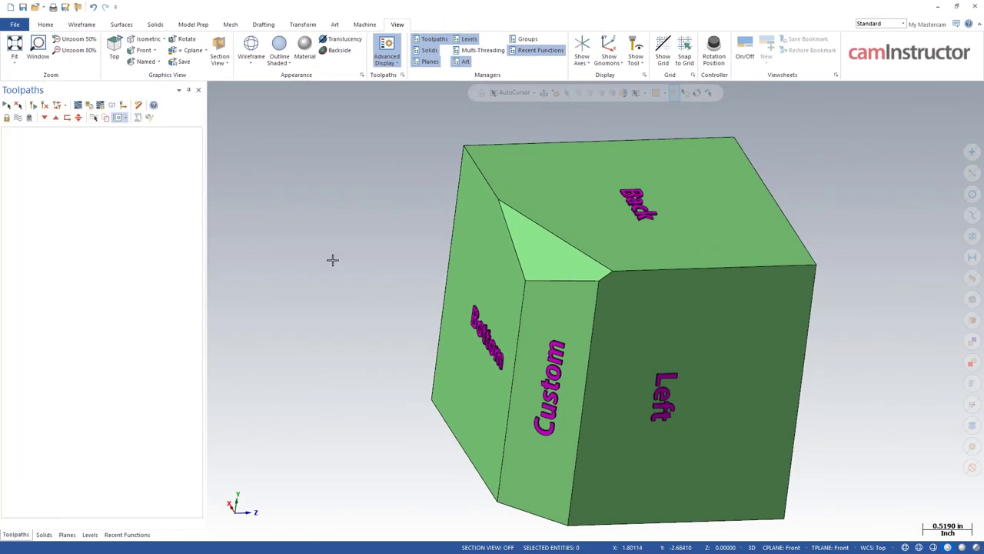
{"action": "scroll", "coordinate": [332, 258], "scroll_direction": "up", "scroll_amount": 2}
{"action": "middle_click_drag", "start_coordinate": [332, 259], "coordinate": [341, 222]}
{"action": "right_click", "coordinate": [341, 223]}
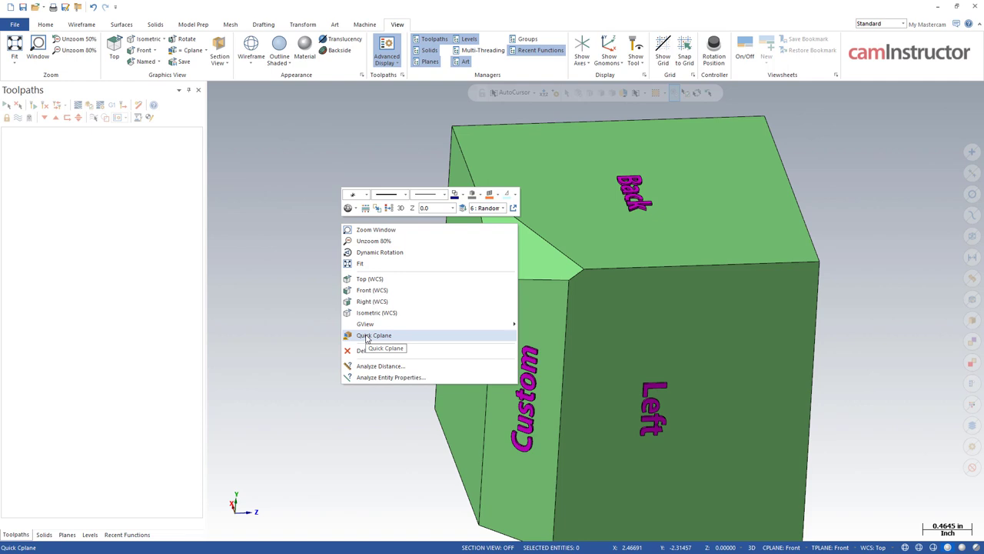
{"action": "left_click", "coordinate": [373, 335]}
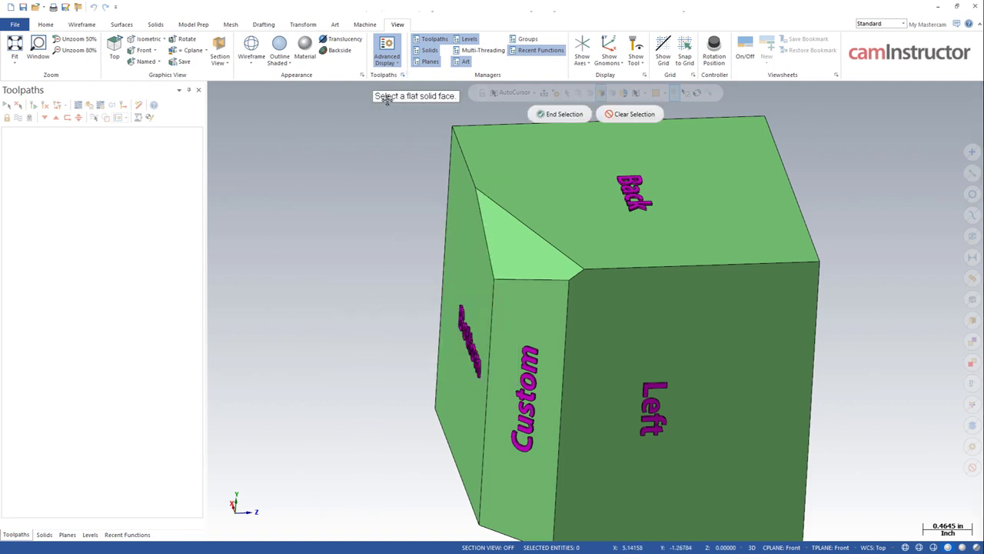
{"action": "left_click", "coordinate": [508, 241]}
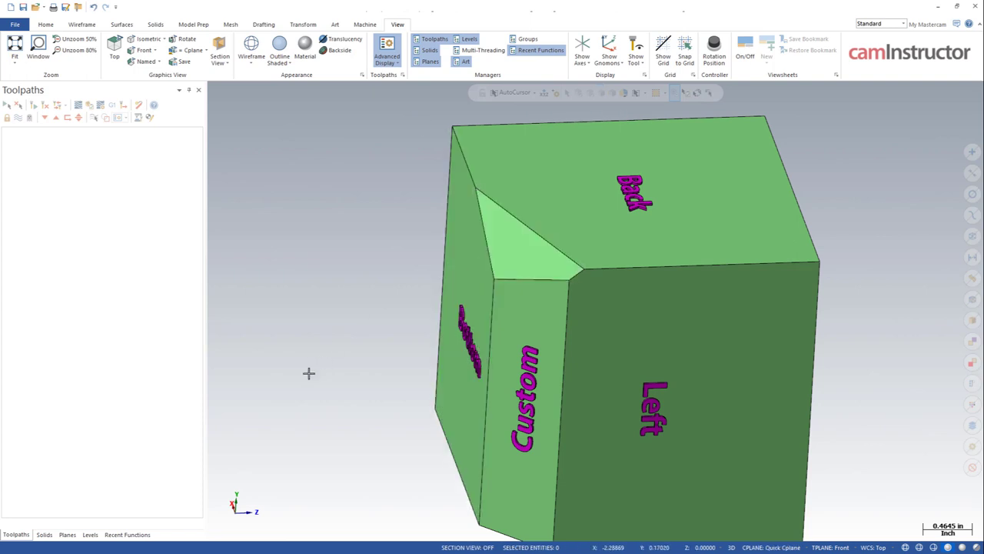
Step: Rotate the cube until the view snaps to the Quick Cplane, and check that plane's gnomon on the triangular face
{"action": "left_click", "coordinate": [66, 534]}
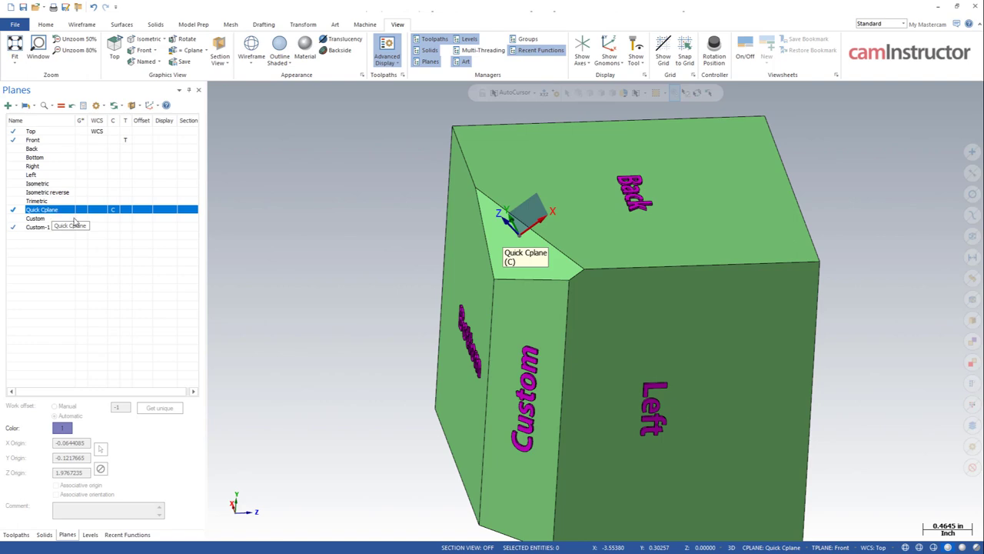
{"action": "mouse_move", "coordinate": [247, 259]}
{"action": "middle_mouse_down"}
{"action": "mouse_move", "coordinate": [305, 236]}
{"action": "mouse_move", "coordinate": [272, 259]}
{"action": "mouse_move", "coordinate": [385, 271]}
{"action": "mouse_move", "coordinate": [362, 305]}
{"action": "mouse_move", "coordinate": [406, 333]}
{"action": "middle_mouse_up"}
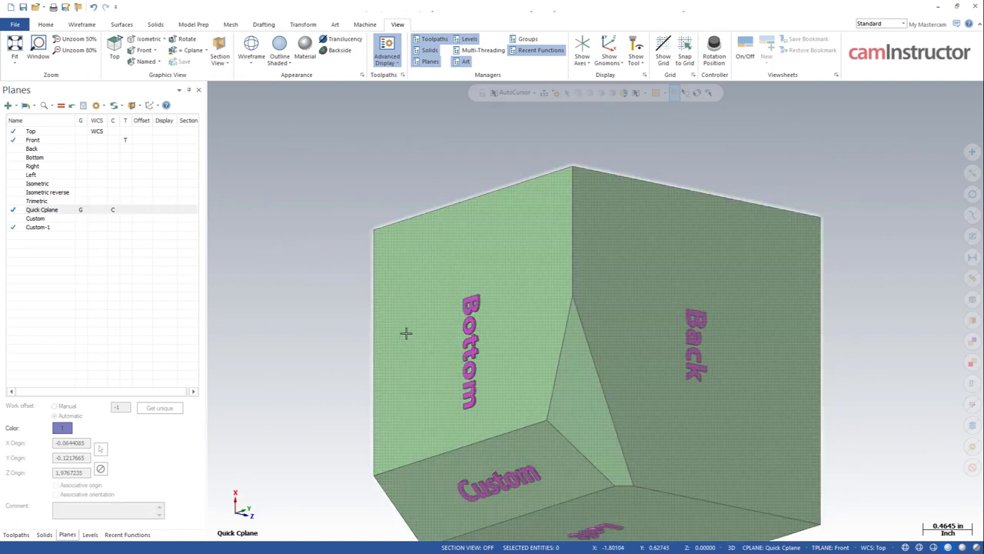
{"action": "scroll", "coordinate": [700, 129], "scroll_direction": "down", "scroll_amount": 3}
{"action": "scroll", "coordinate": [852, 347], "scroll_direction": "up", "scroll_amount": 5}
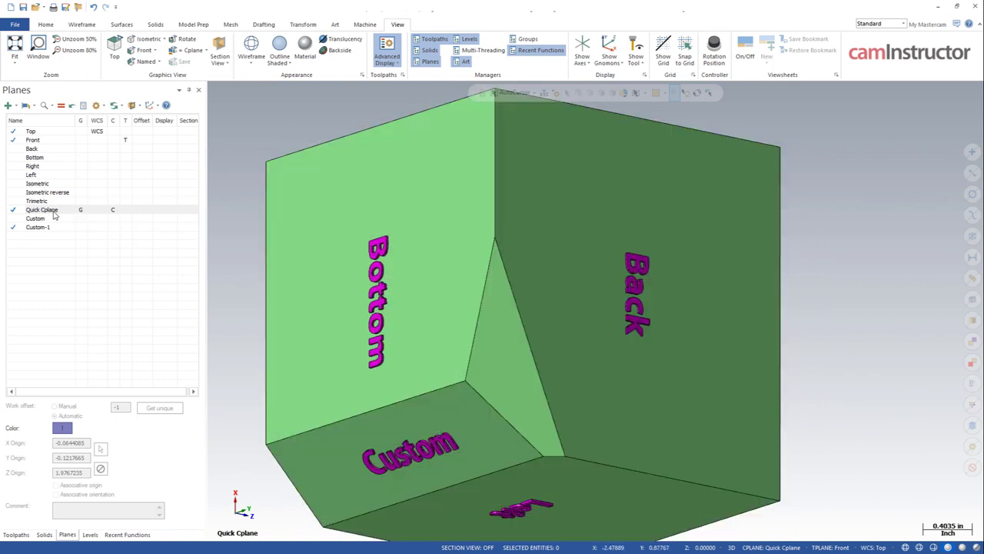
{"action": "left_click", "coordinate": [52, 212]}
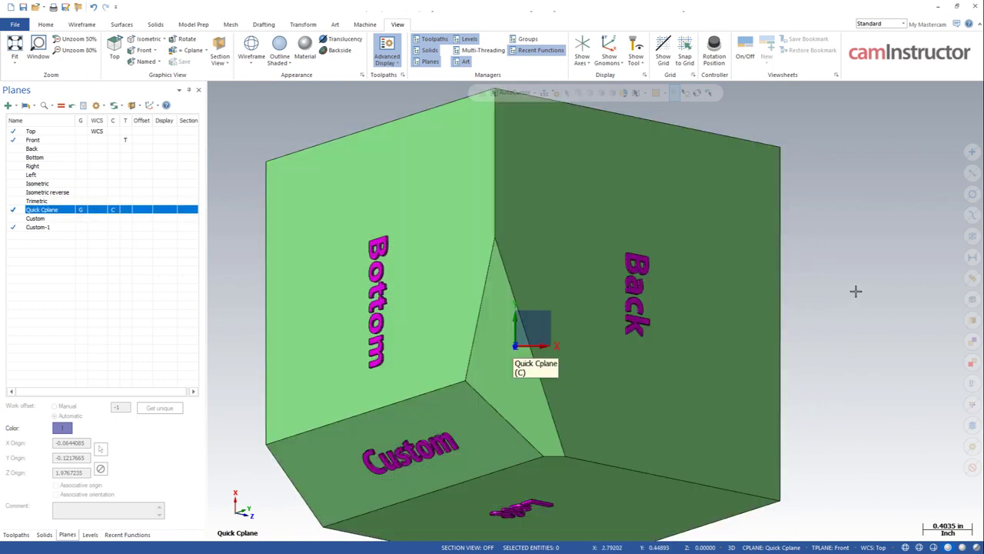
{"action": "left_click", "coordinate": [849, 331]}
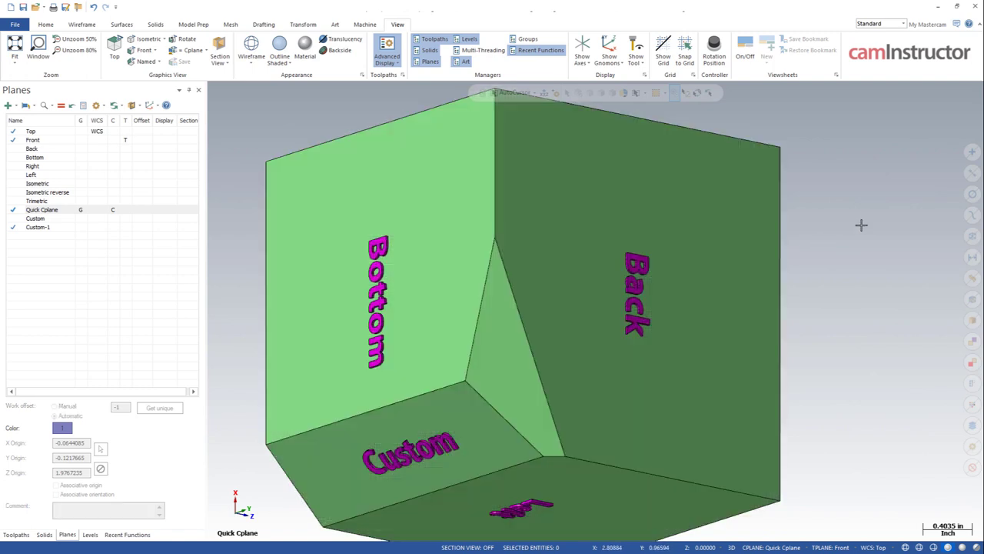
{"action": "scroll", "coordinate": [872, 217], "scroll_direction": "down", "scroll_amount": 2}
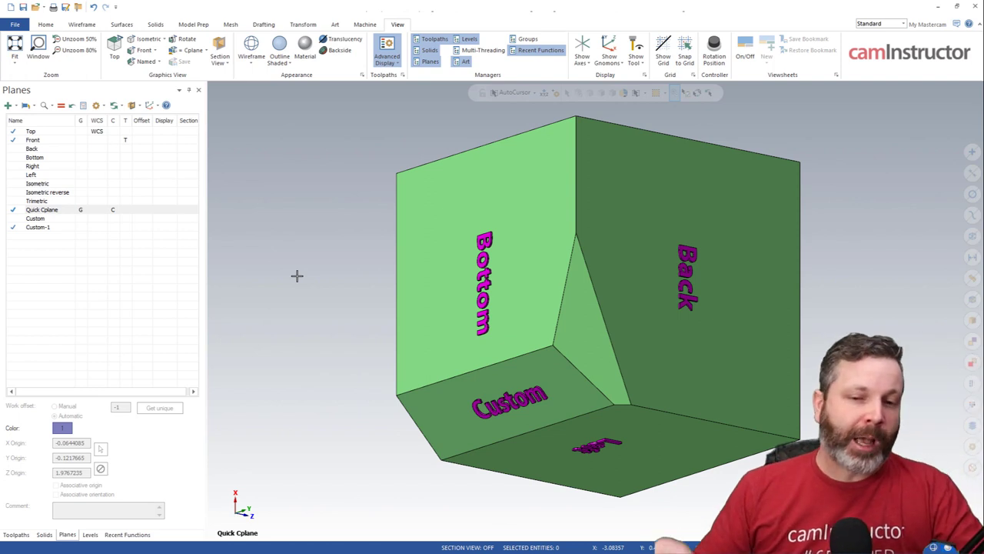
Step: Rotate the cube away from the Quick Cplane view and snap the view to the Bottom plane
{"action": "key", "text": "alt+Left"}
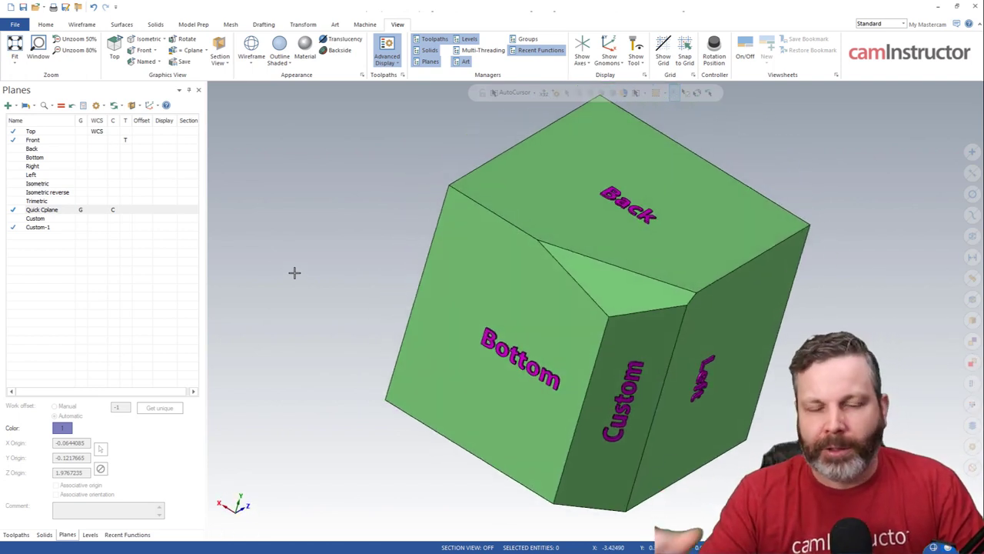
{"action": "mouse_move", "coordinate": [282, 316]}
{"action": "middle_mouse_down"}
{"action": "mouse_move", "coordinate": [256, 254]}
{"action": "mouse_move", "coordinate": [302, 264]}
{"action": "middle_mouse_up"}
{"action": "key", "text": "alt+Left"}
{"action": "key", "text": "alt+Left"}
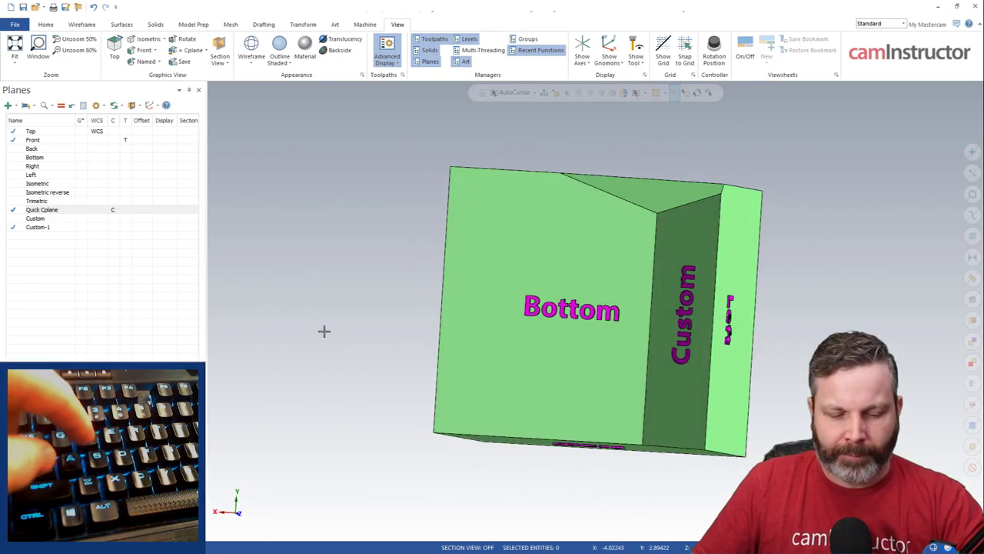
{"action": "key", "text": "alt+Left"}
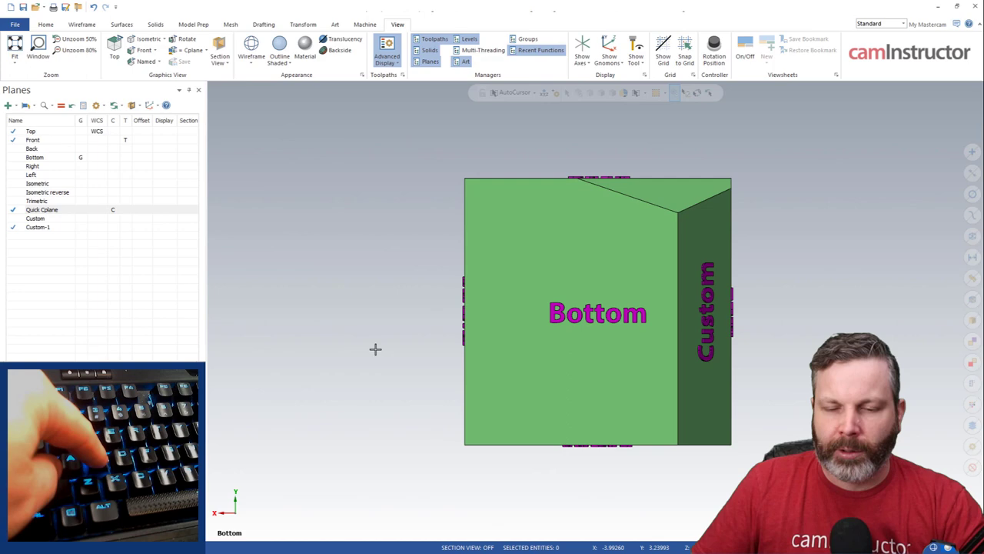